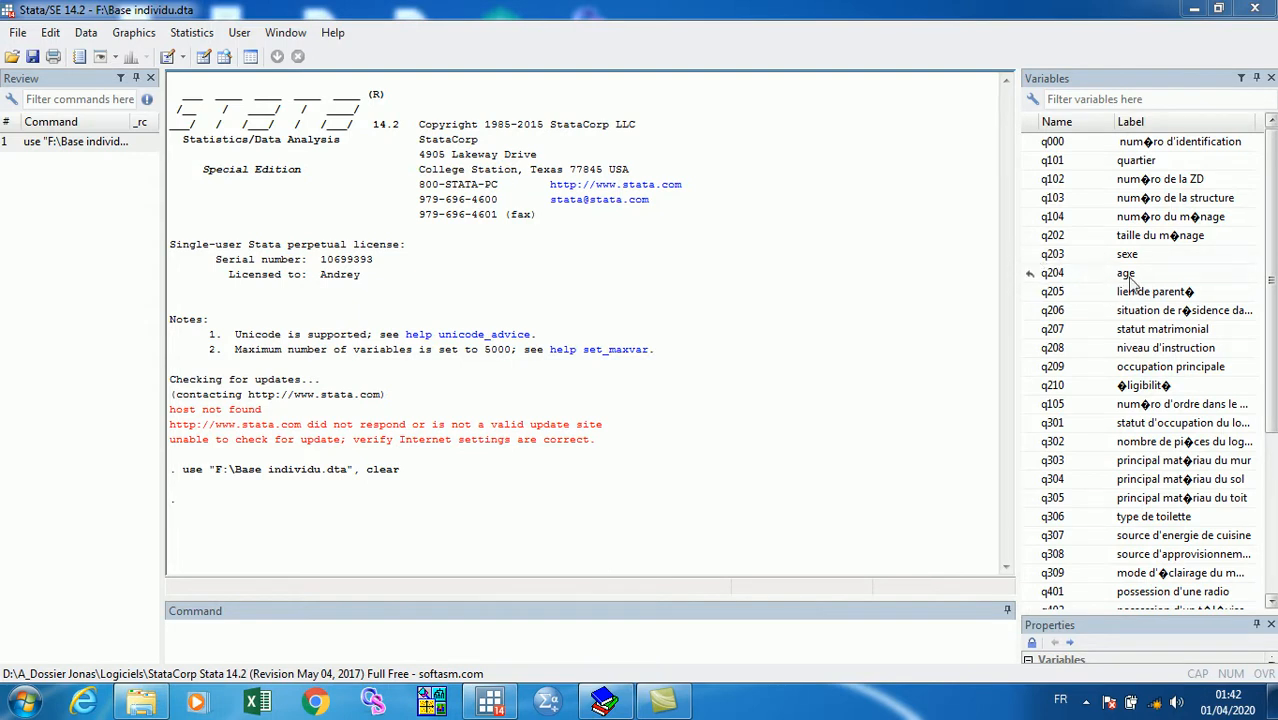
# Step: Tabulate the age variable q204 and display its complete frequency table
pyautogui.click(281, 634)
pyautogui.write('tab')
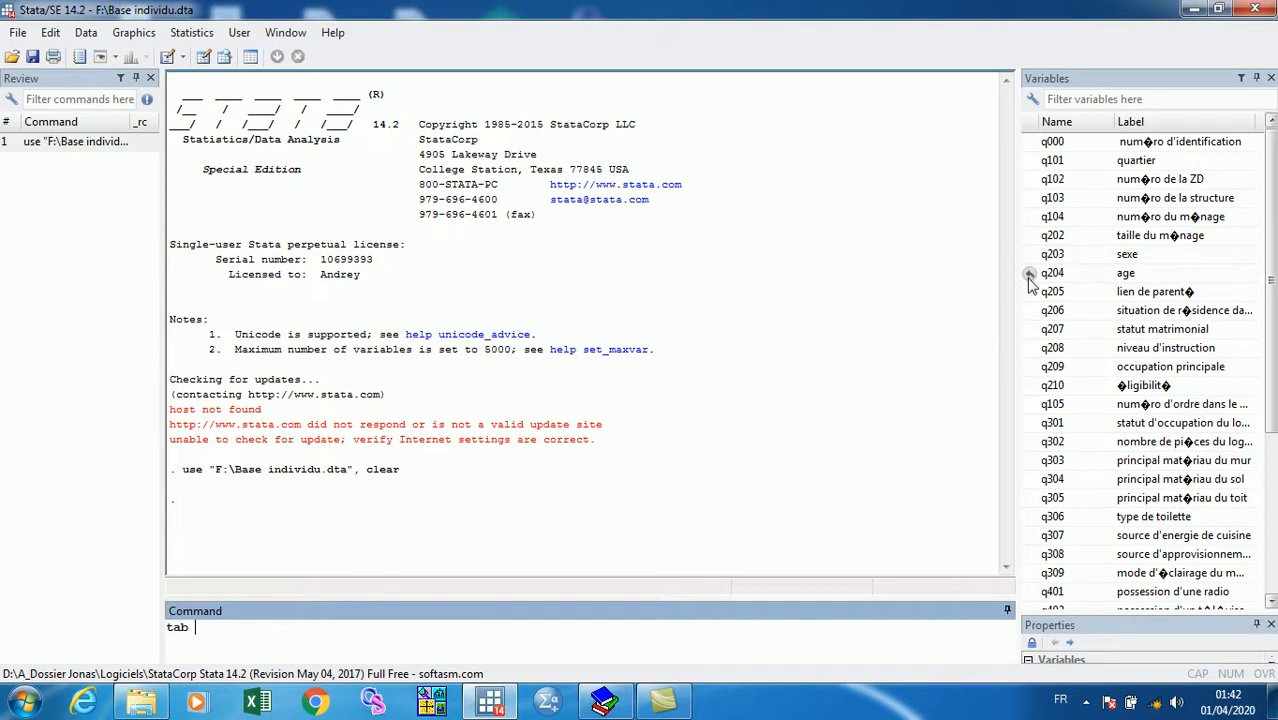
pyautogui.doubleClick(1030, 274)
pyautogui.click(298, 621)
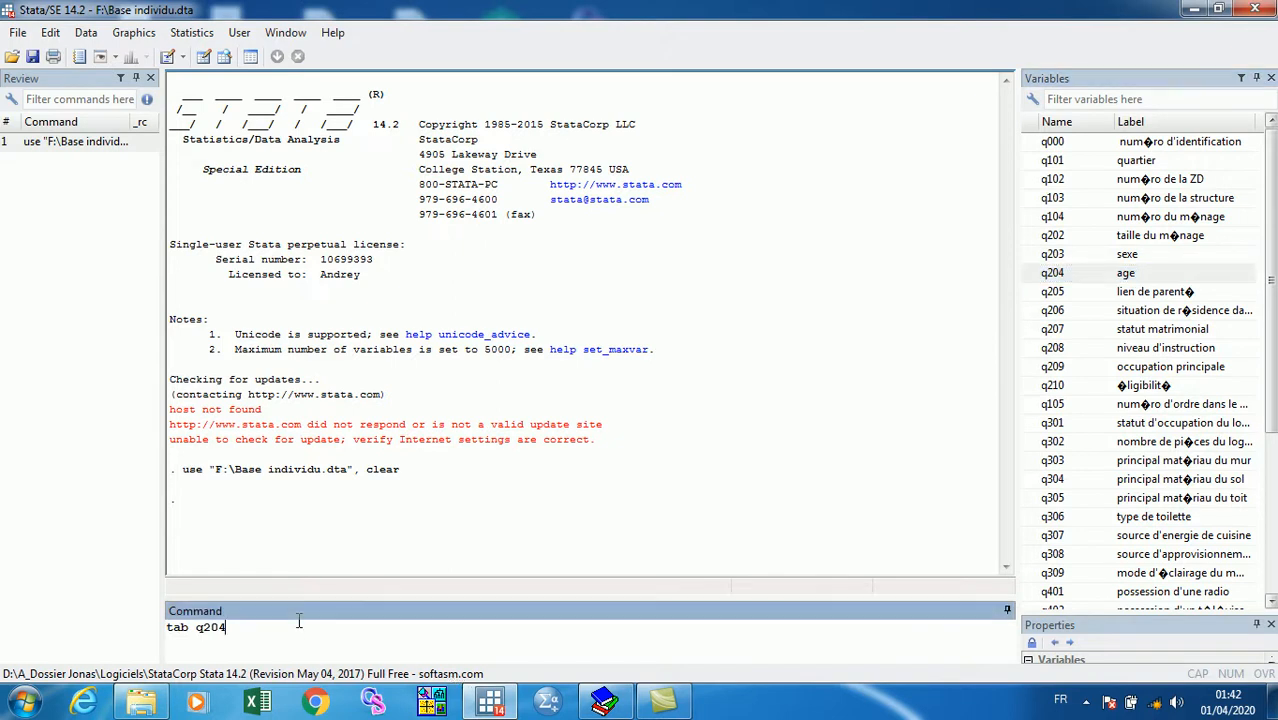
pyautogui.press('Return')
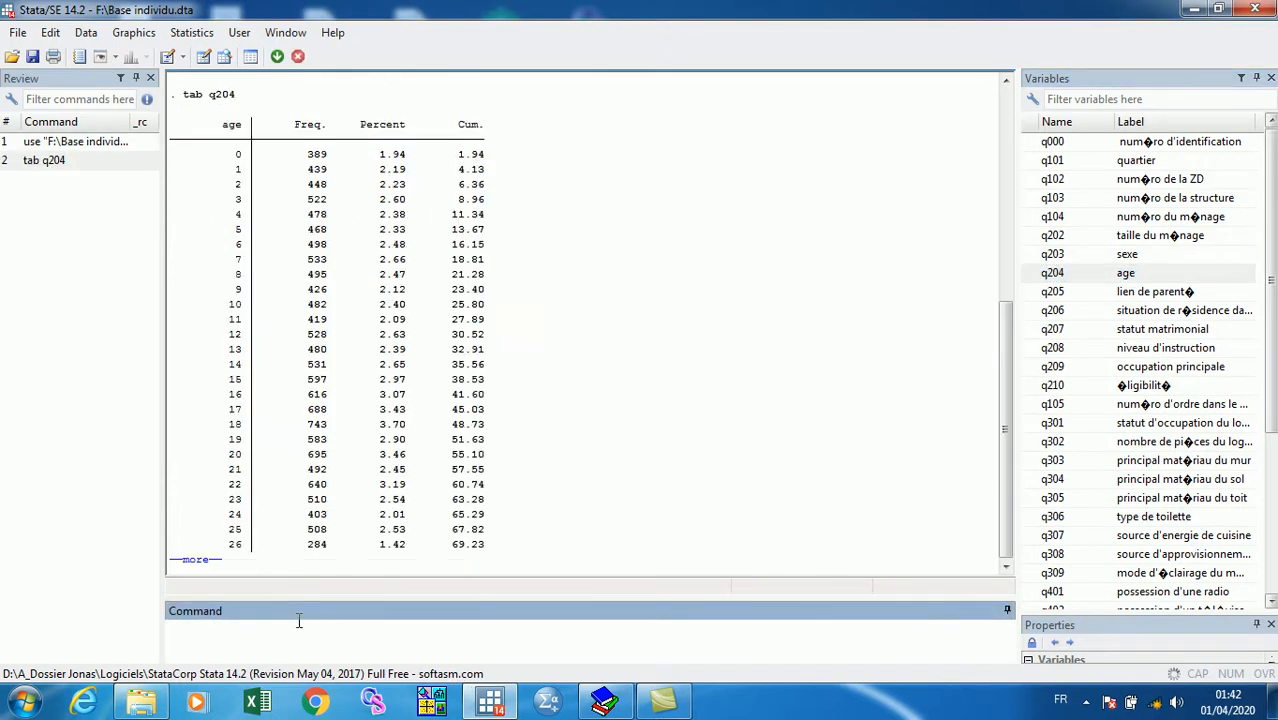
pyautogui.click(277, 57)
# Step: Examine the age frequency table from age 0 through the highest ages and the total
pyautogui.moveTo(1003, 484); pyautogui.dragTo(1004, 205)
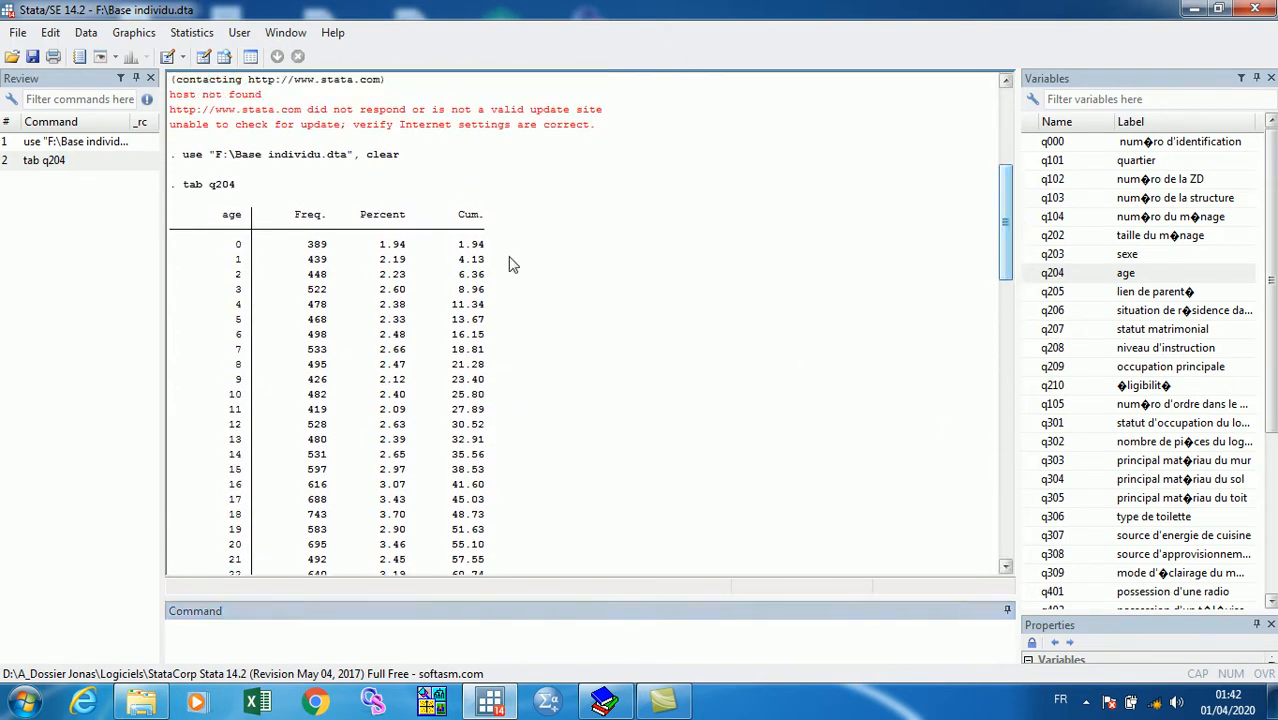
pyautogui.moveTo(246, 215); pyautogui.dragTo(239, 250)
pyautogui.moveTo(1006, 230); pyautogui.dragTo(994, 505)
pyautogui.click(236, 500)
pyautogui.moveTo(1012, 530); pyautogui.dragTo(1012, 258)
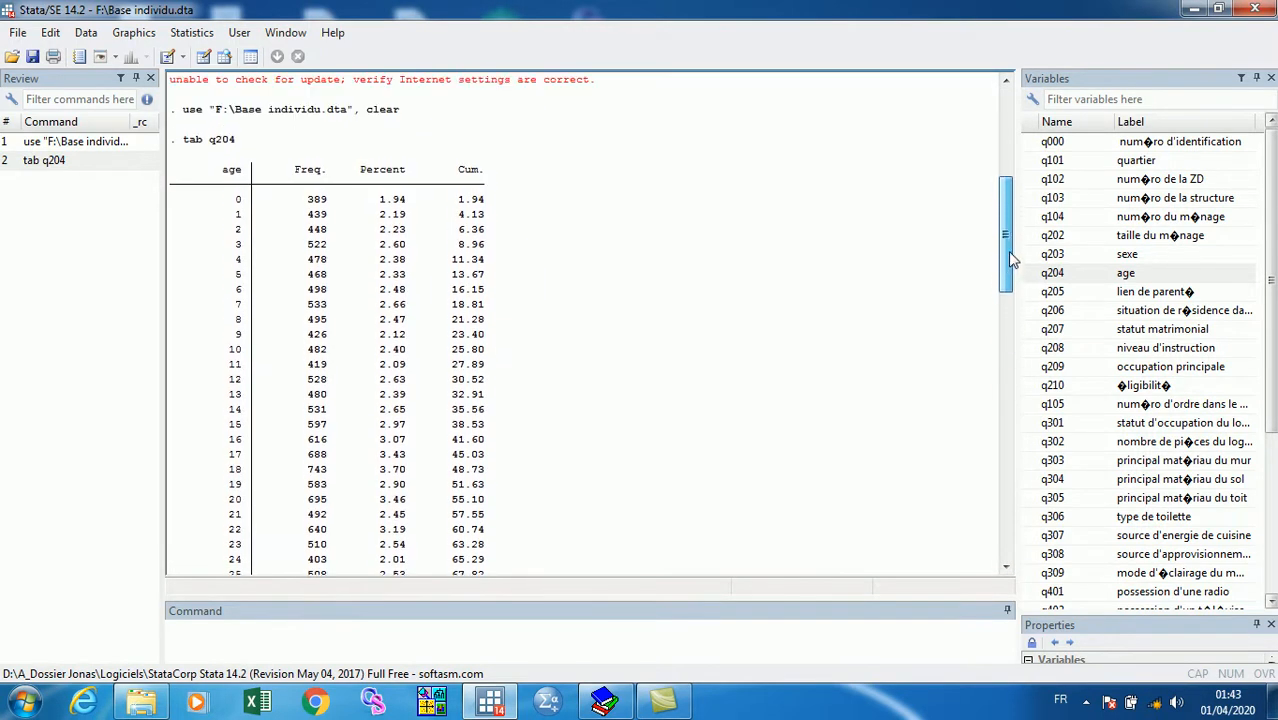
pyautogui.moveTo(493, 204); pyautogui.dragTo(240, 218)
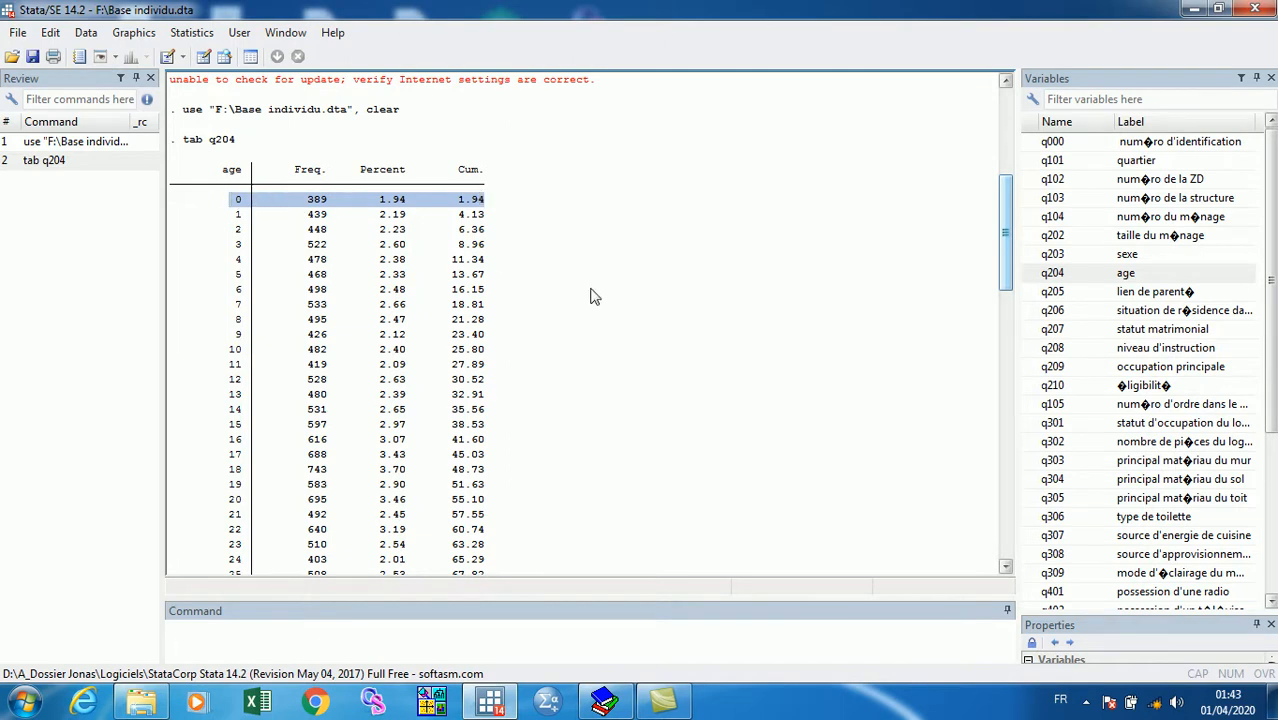
pyautogui.click(725, 277)
pyautogui.scroll(-7, 674, 336)
pyautogui.scroll(-18, 674, 336)
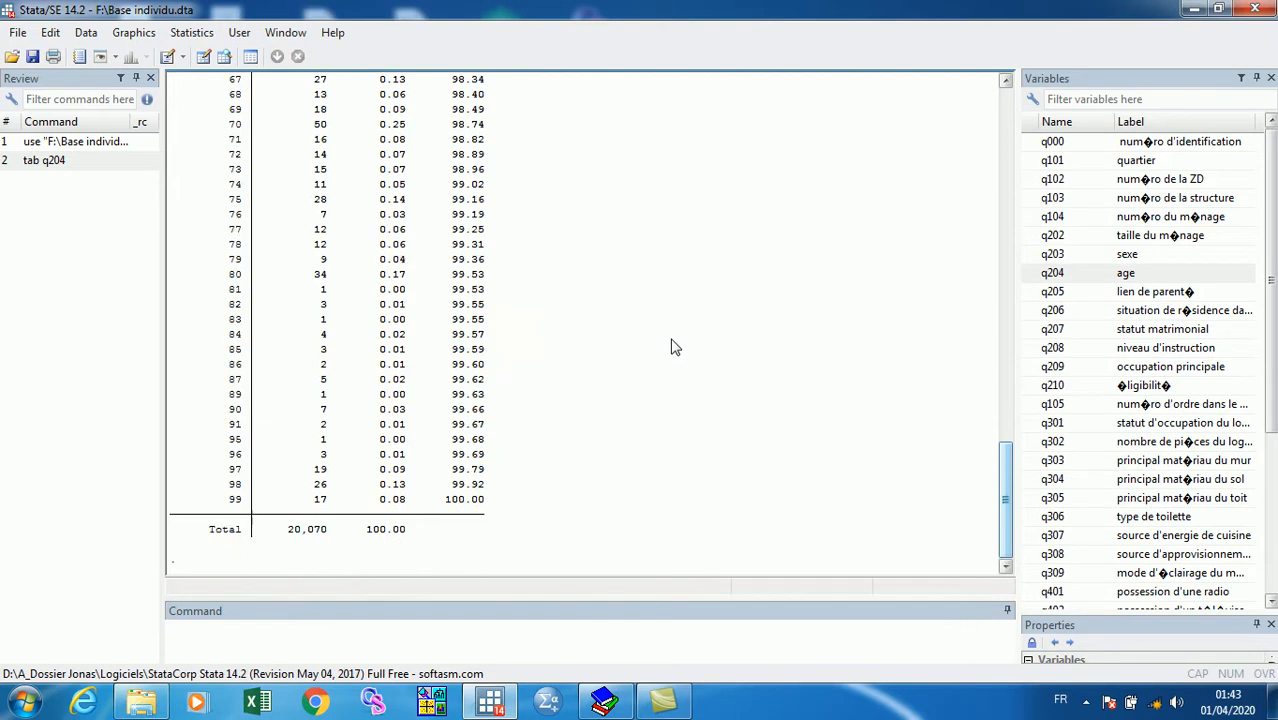
# Step: Generate a new variable groupeage equal to q204
pyautogui.click(255, 634)
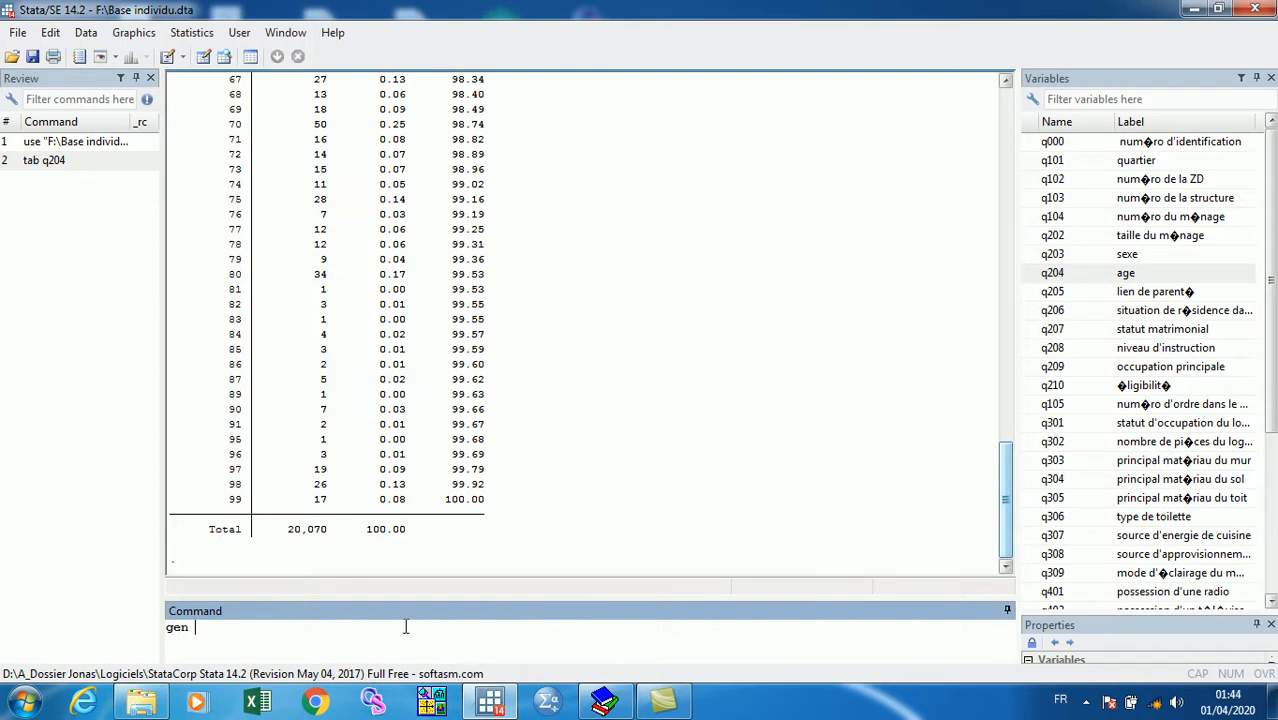
pyautogui.write('q')
pyautogui.doubleClick(1030, 274)
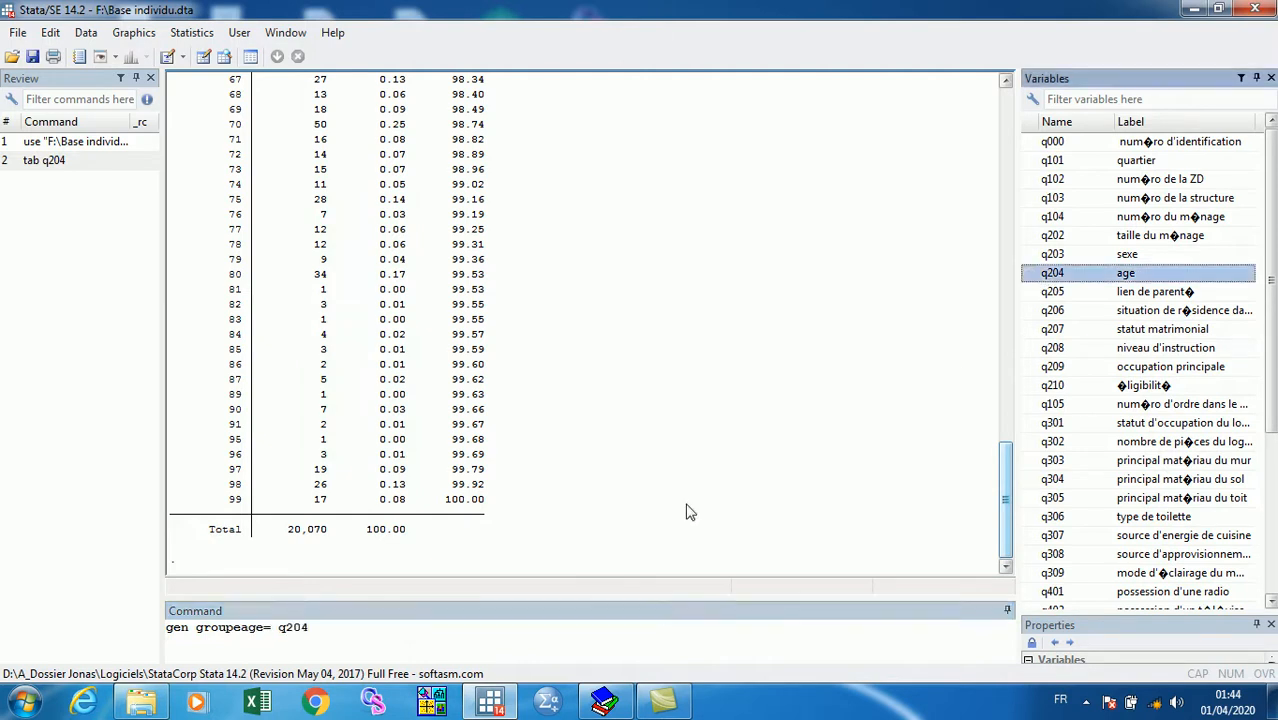
pyautogui.click(327, 633)
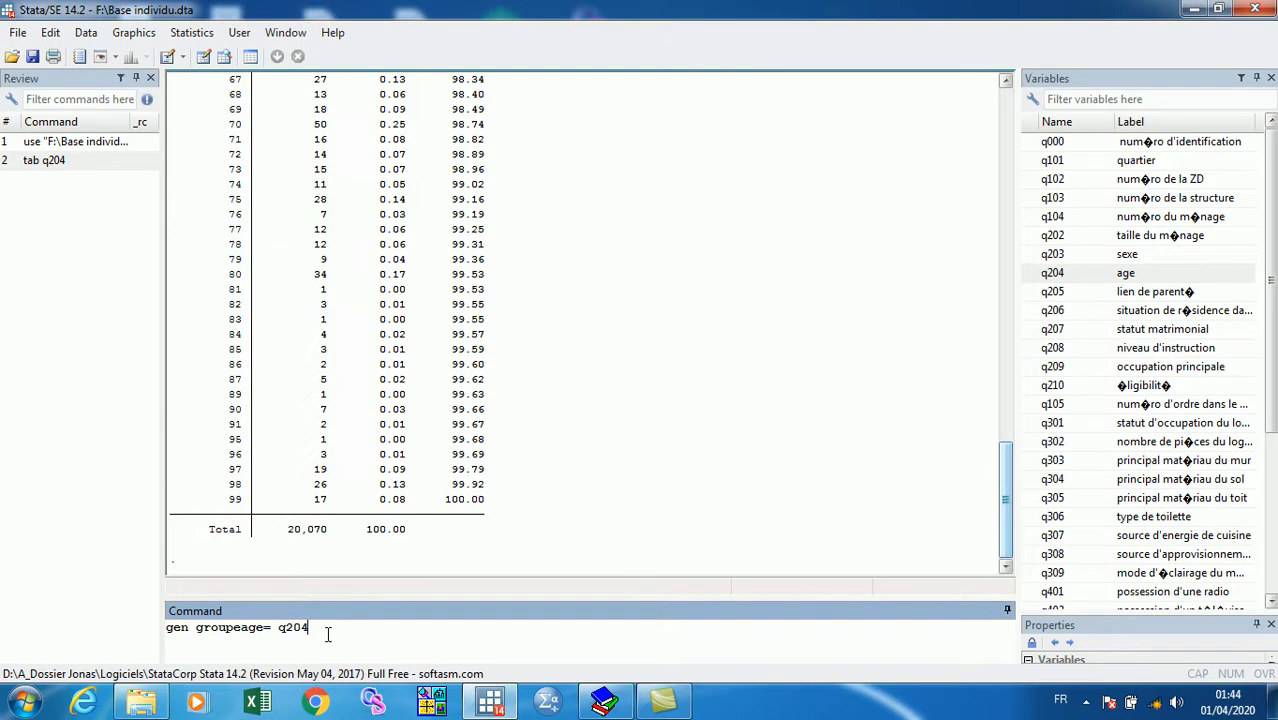
pyautogui.doubleClick(225, 627)
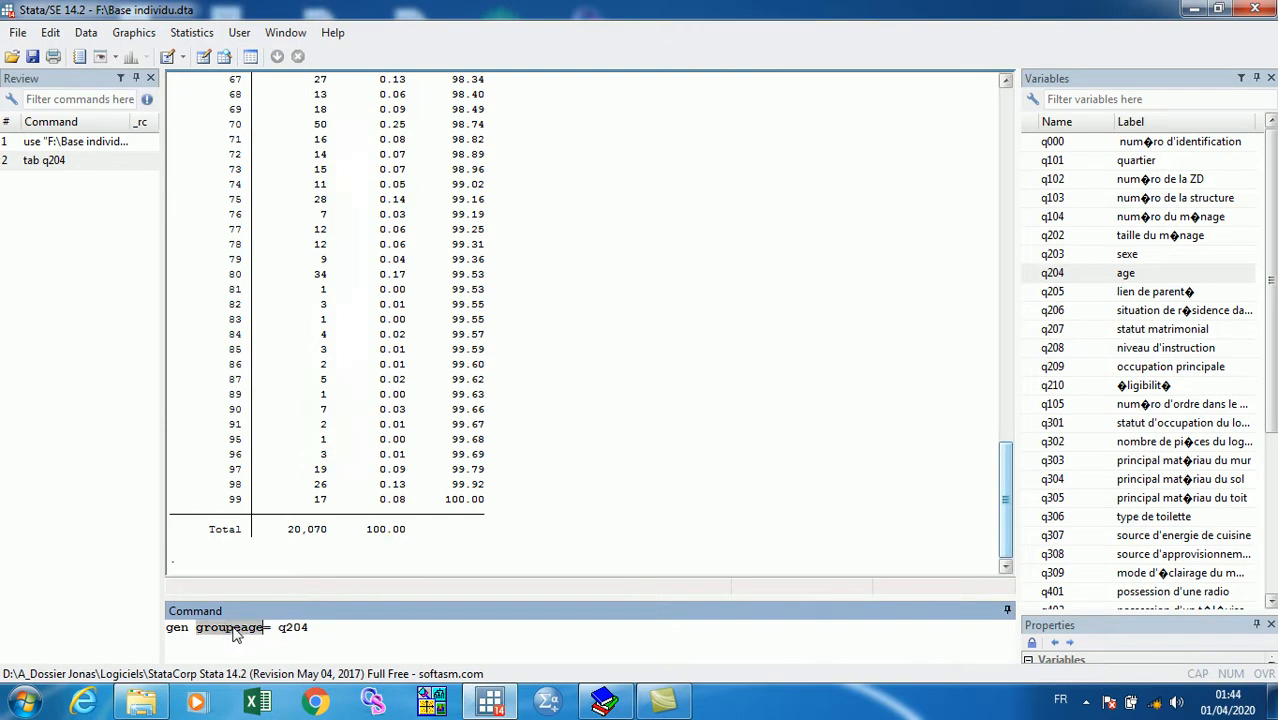
pyautogui.click(320, 628)
pyautogui.hotkey('shift', 'Home')
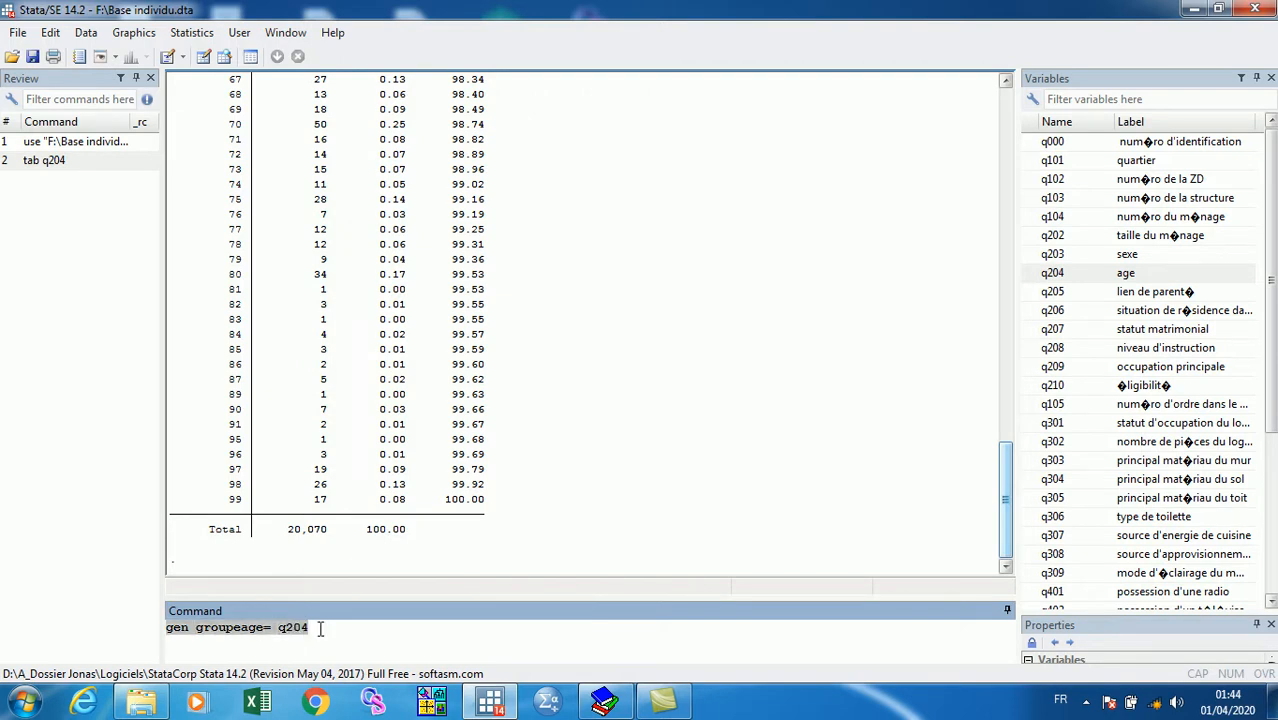
pyautogui.click(320, 628)
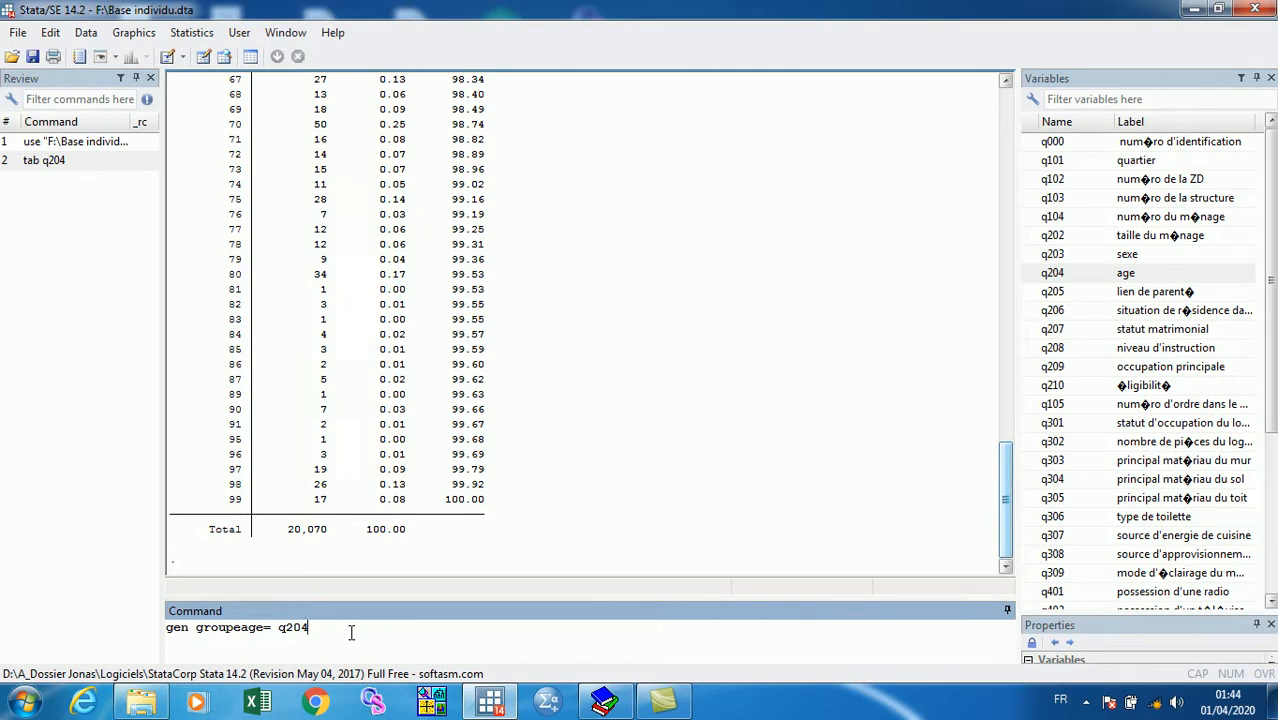
pyautogui.press('Return')
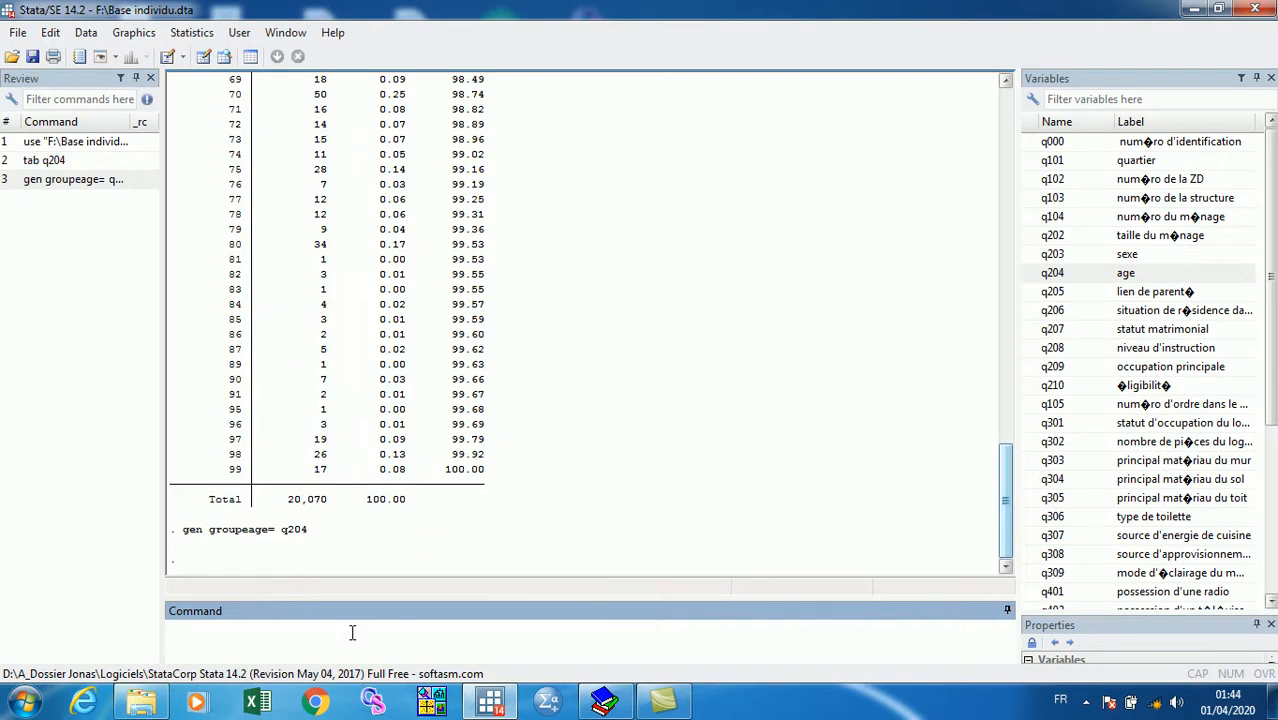
# Step: Label the variable groupeage as "groupe âge"
pyautogui.moveTo(1272, 310); pyautogui.dragTo(1272, 490)
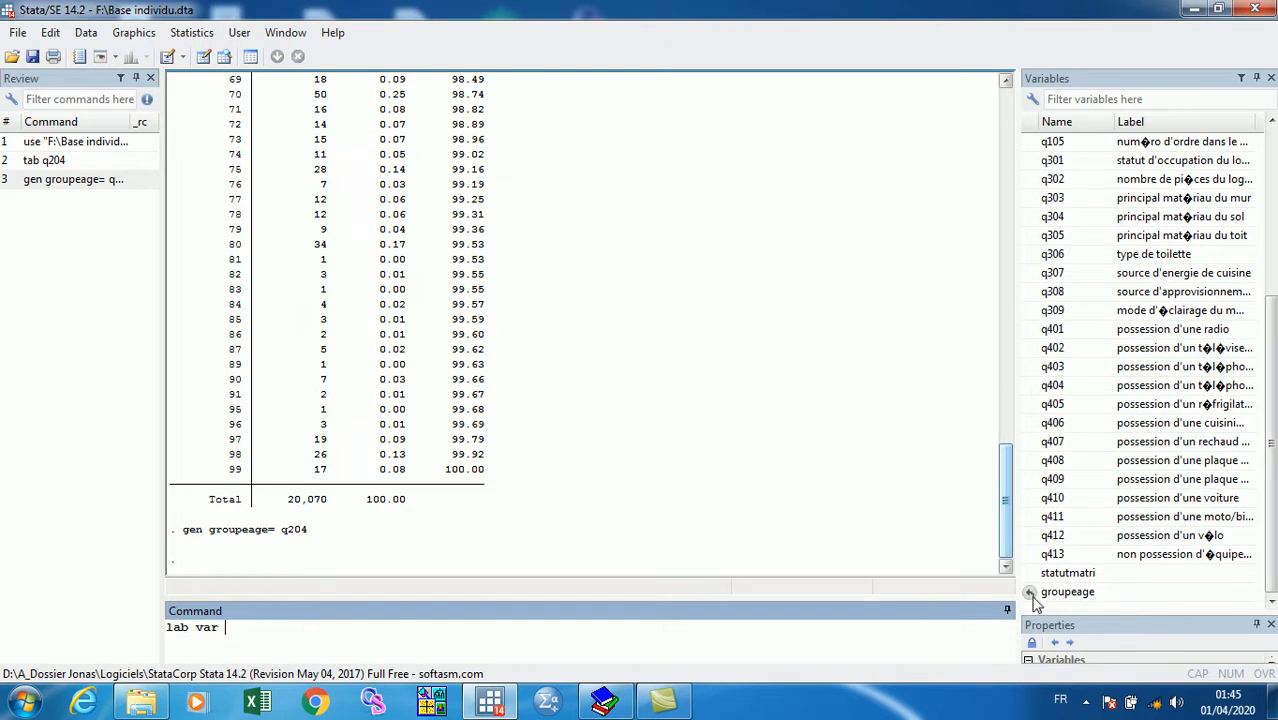
pyautogui.click(1040, 592)
pyautogui.click(440, 635)
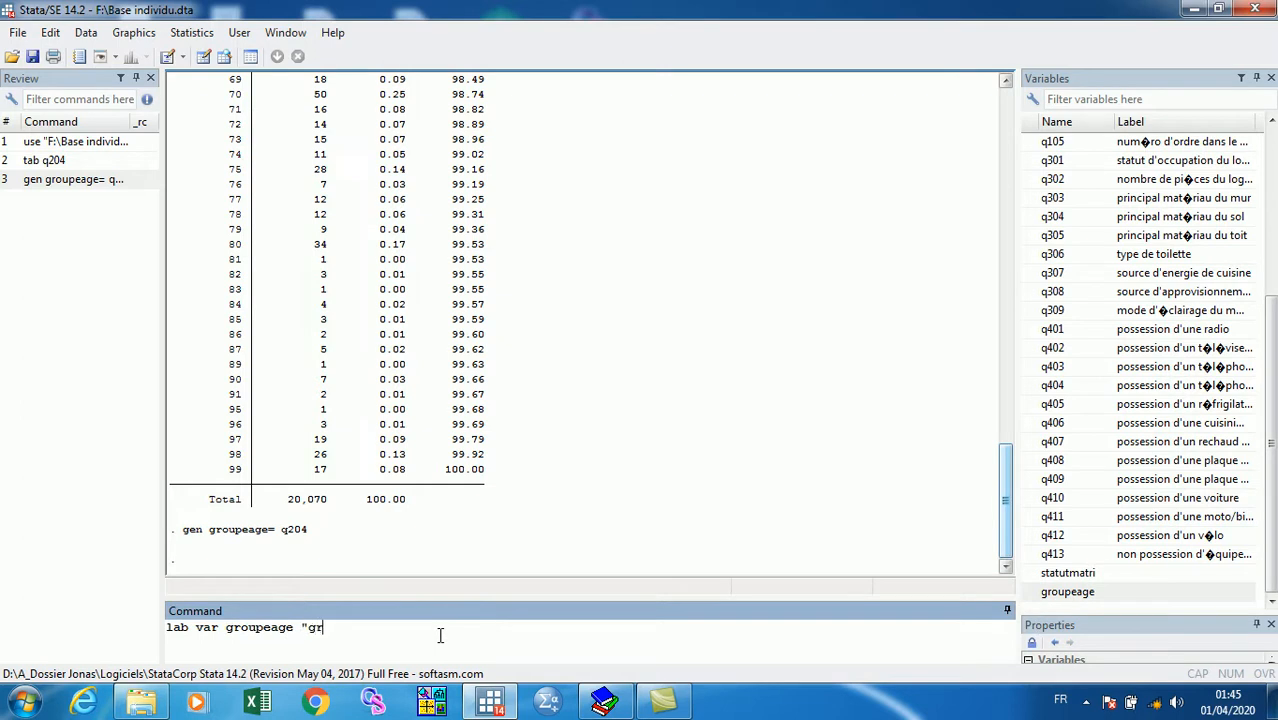
pyautogui.write('"groupe âge"')
pyautogui.press('Return')
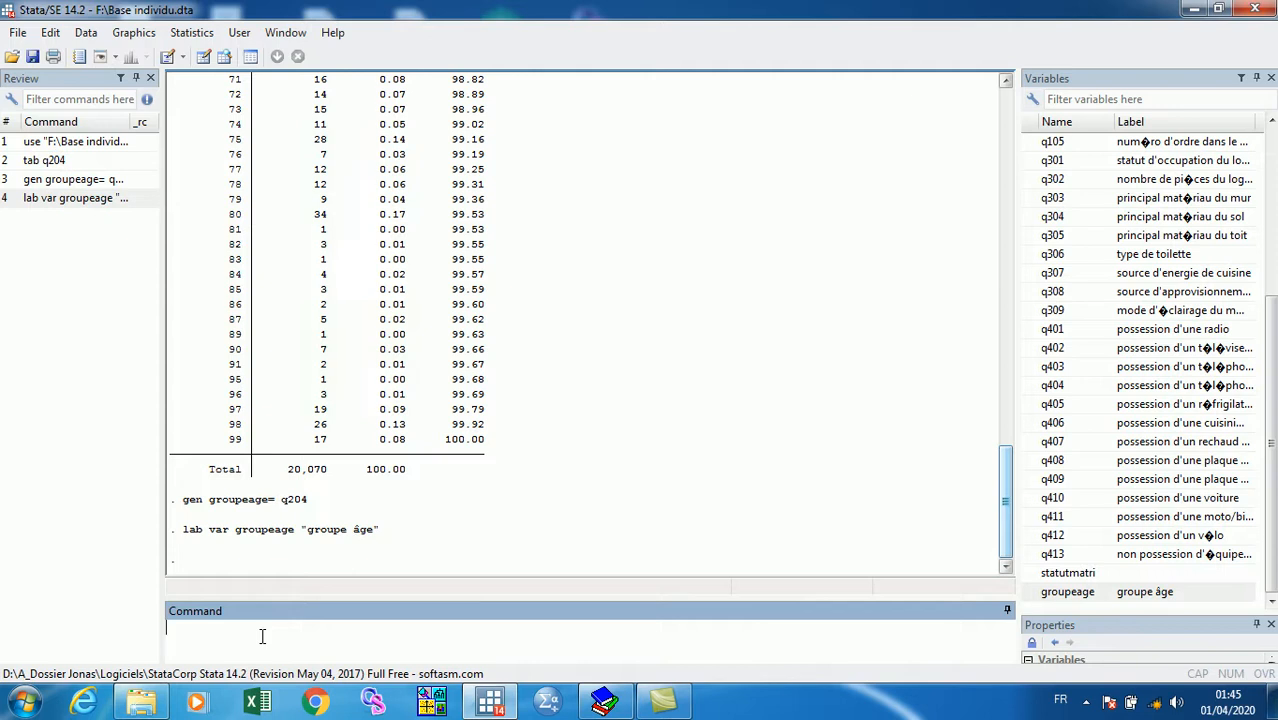
# Step: Review the age frequency table, checking the range from 0 to 19 for the first age group
pyautogui.scroll(2, 350, 503)
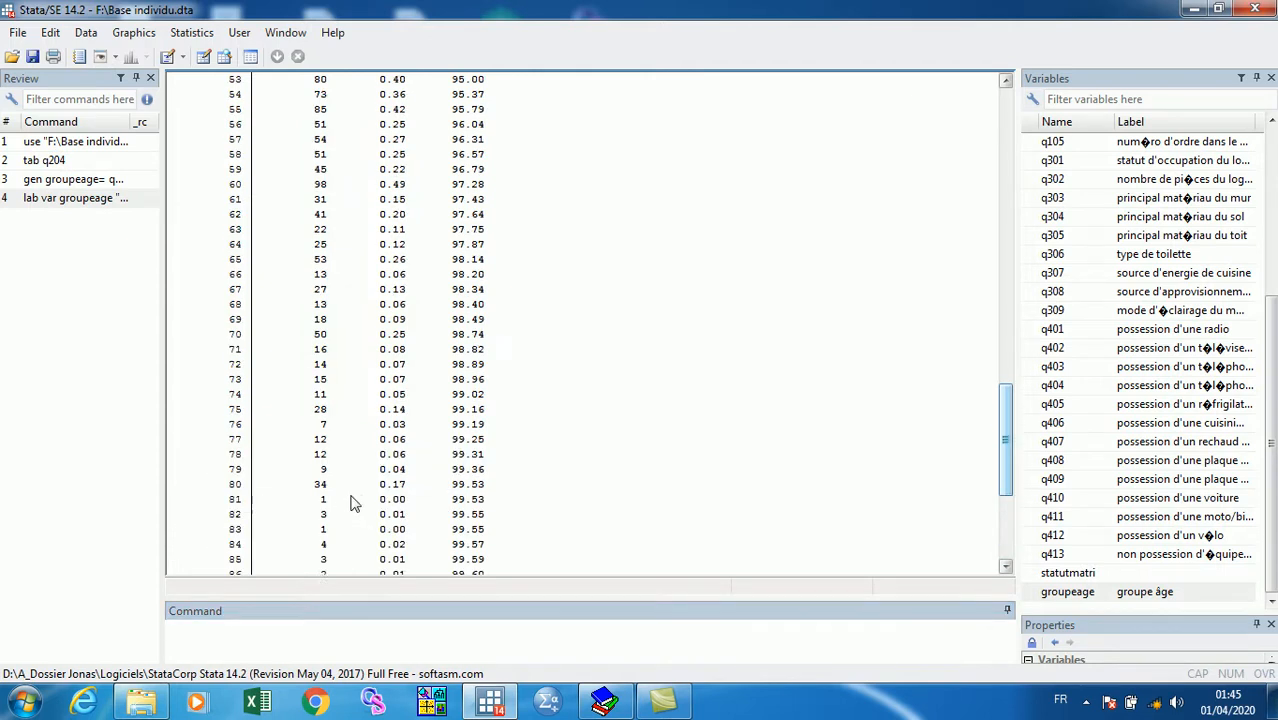
pyautogui.scroll(20, 350, 503)
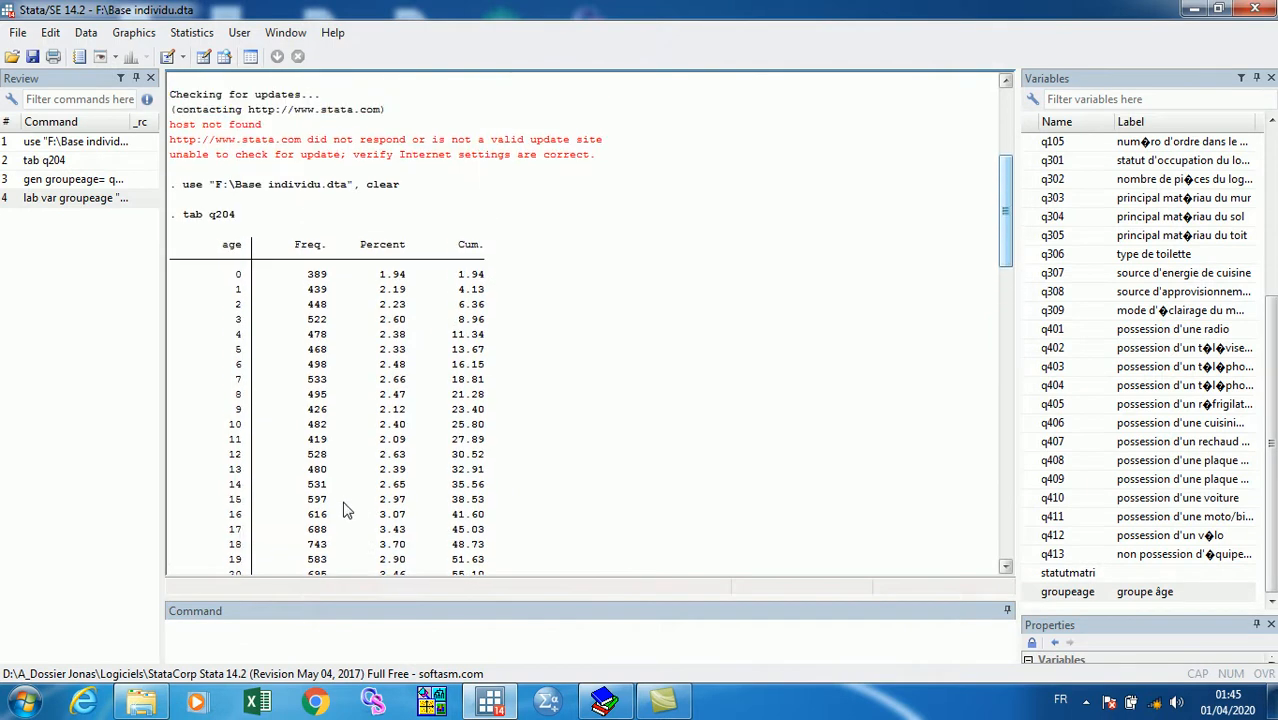
pyautogui.doubleClick(239, 275)
pyautogui.scroll(-3, 368, 537)
pyautogui.moveTo(247, 425); pyautogui.dragTo(230, 427)
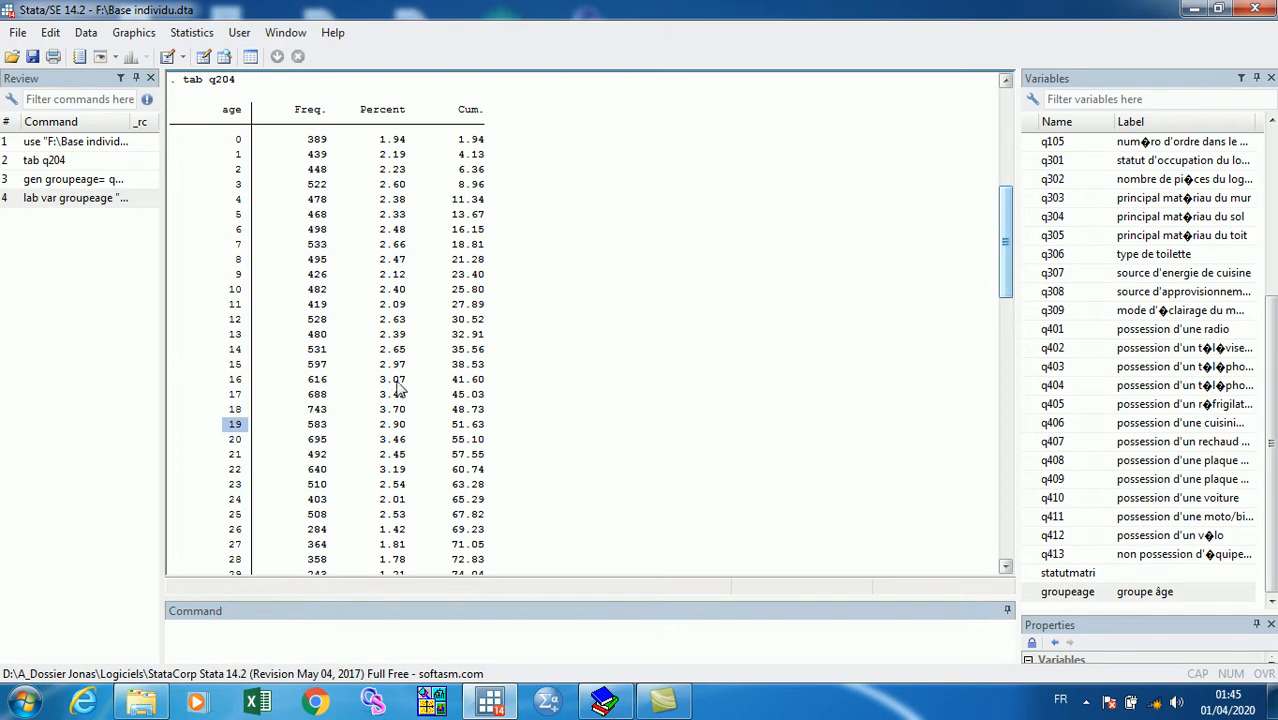
pyautogui.click(265, 636)
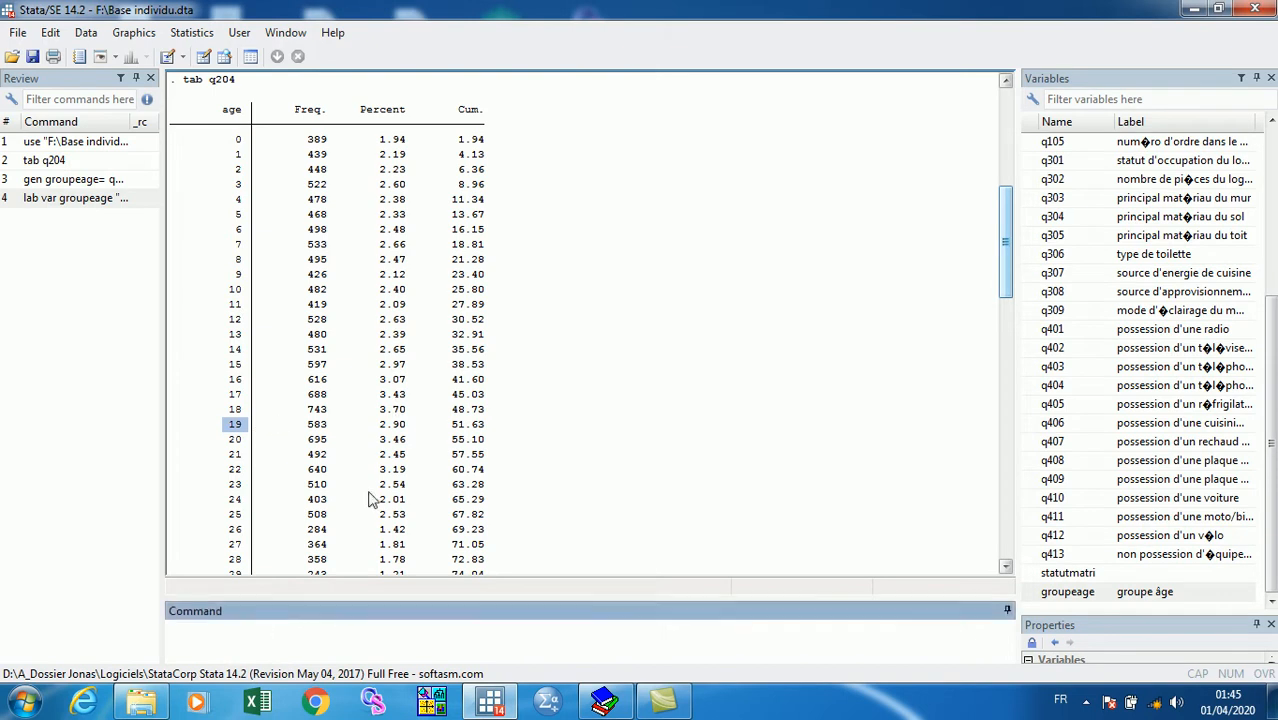
pyautogui.click(454, 392)
pyautogui.scroll(-4, 455, 400)
pyautogui.scroll(8, 455, 405)
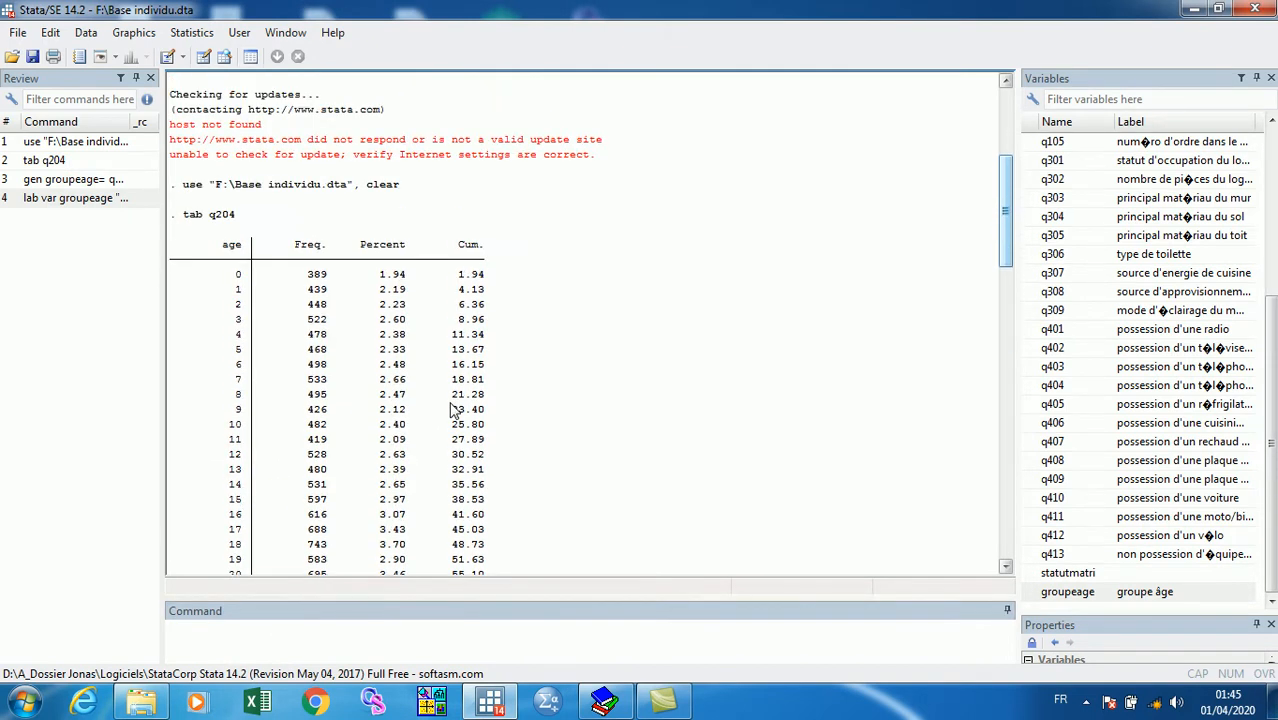
pyautogui.scroll(-10, 238, 335)
pyautogui.scroll(-15, 235, 335)
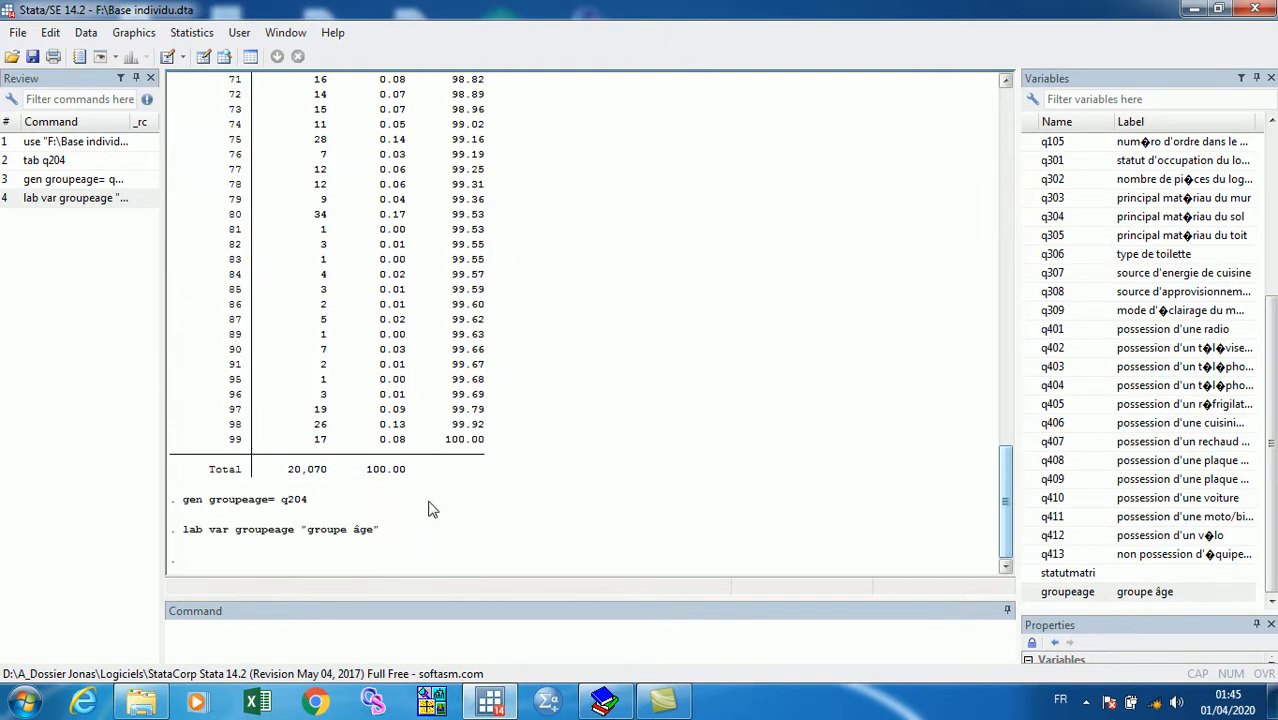
# Step: Write the beginning of the first recode command as "replace groupeage=1 if"
pyautogui.click(236, 641)
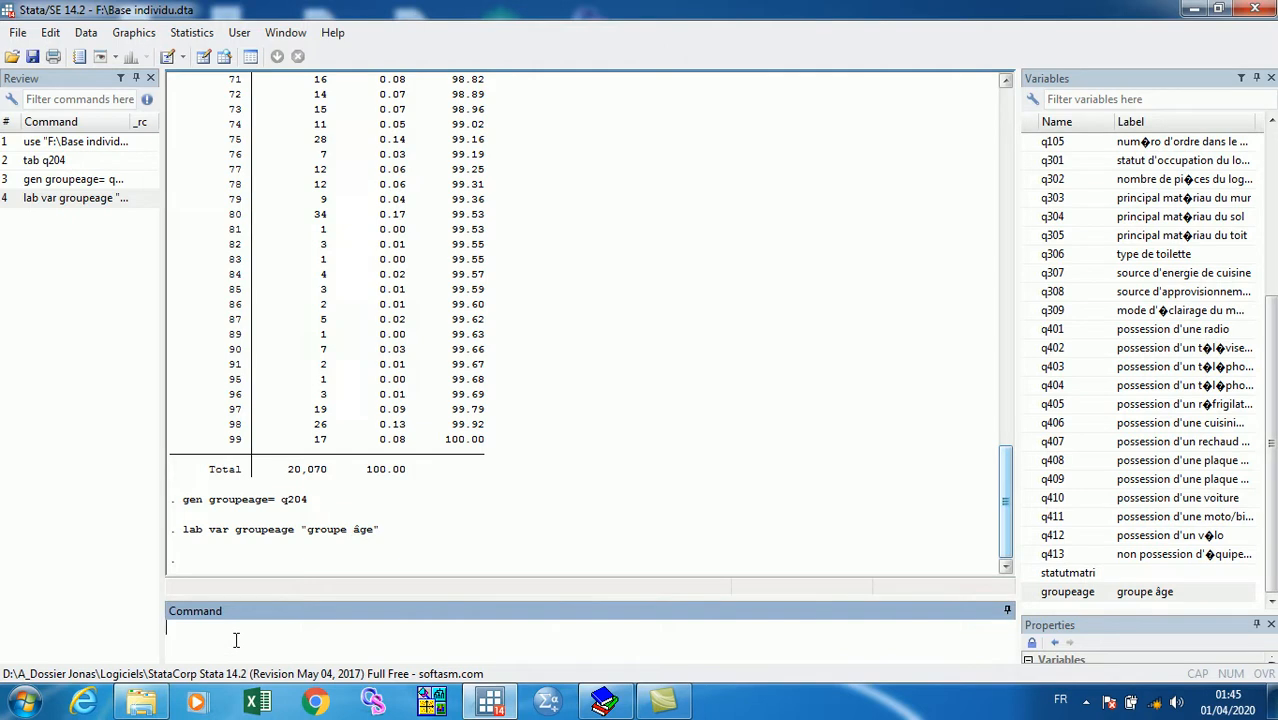
pyautogui.write('replace')
pyautogui.doubleClick(1030, 592)
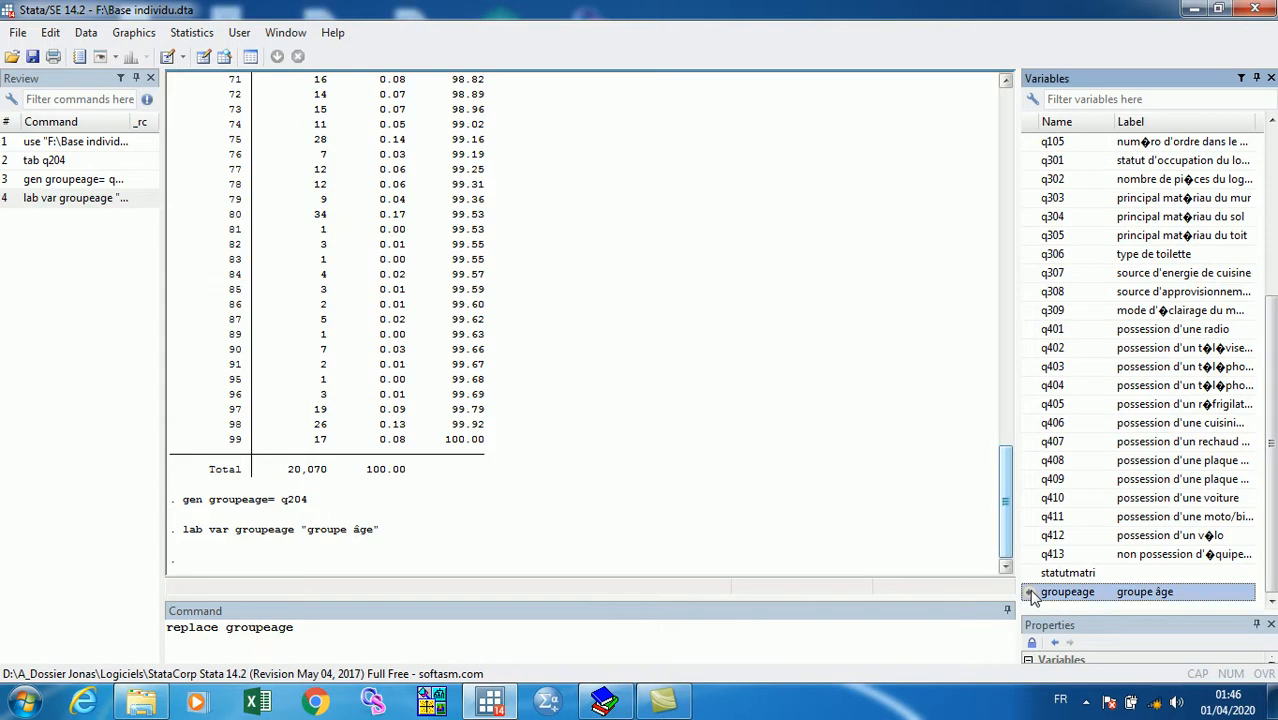
pyautogui.click(435, 637)
pyautogui.write('=1 if')
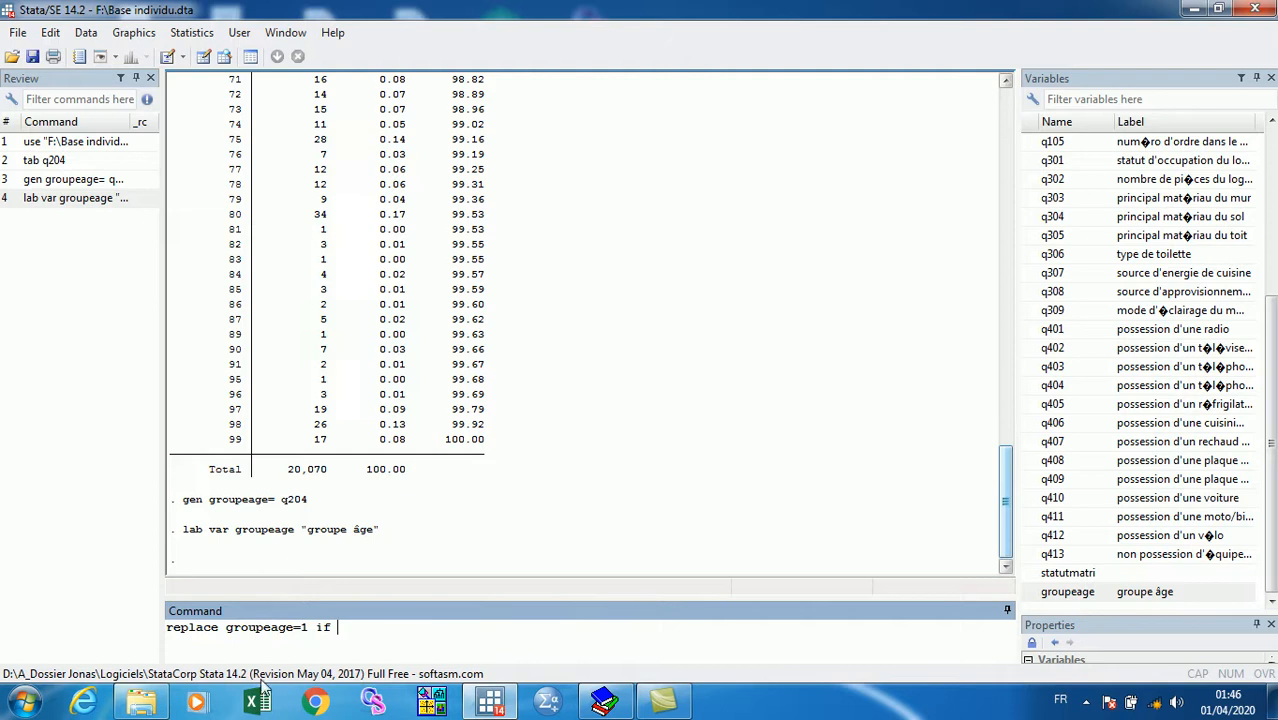
pyautogui.doubleClick(197, 632)
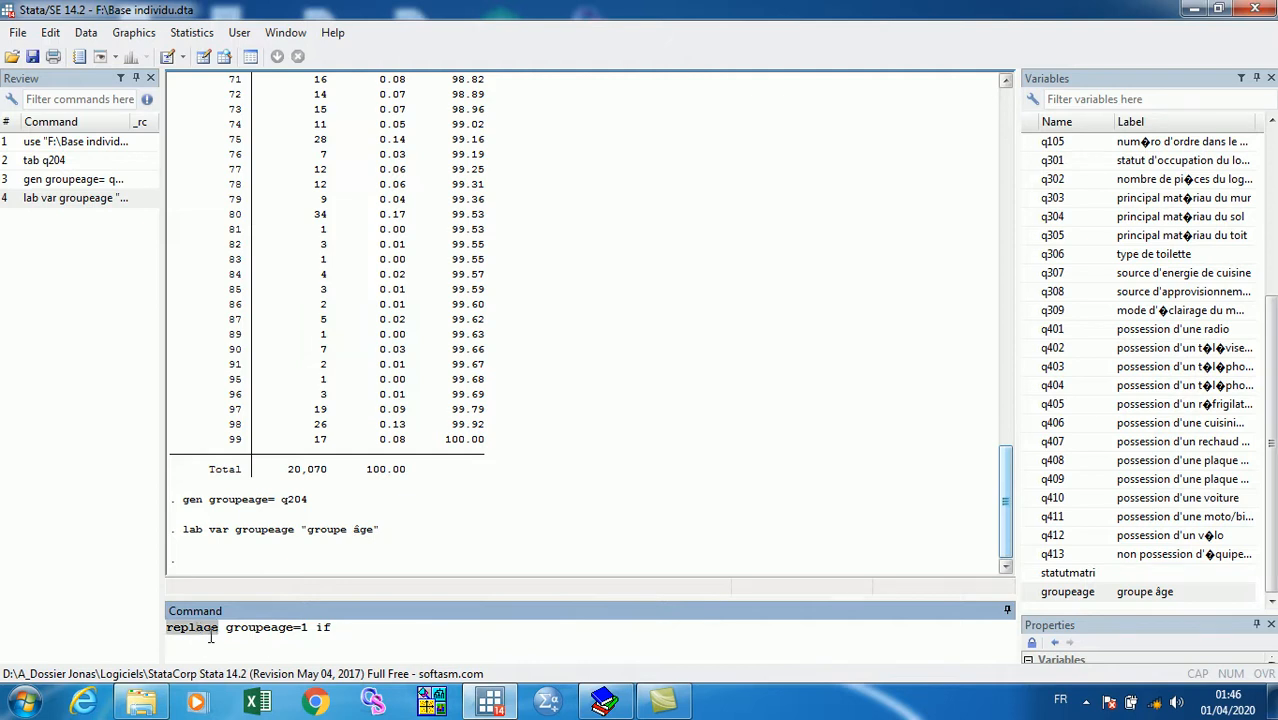
pyautogui.click(262, 627)
pyautogui.doubleClick(262, 627)
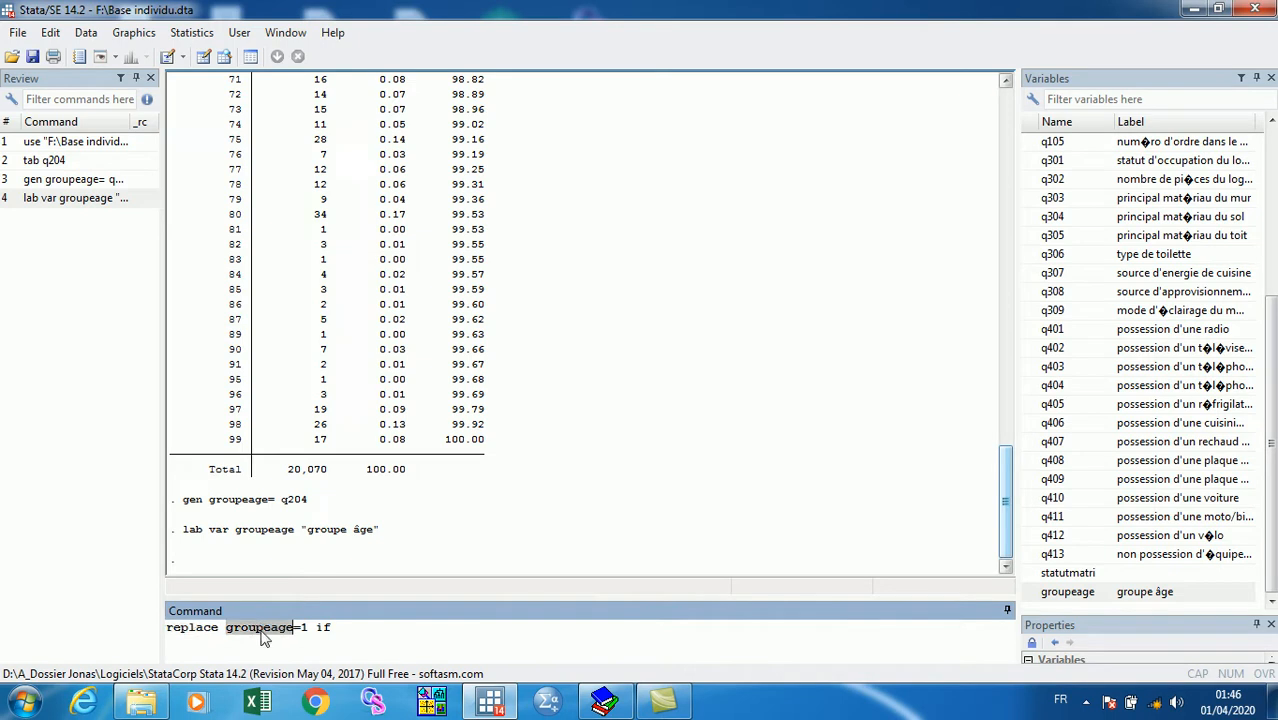
pyautogui.moveTo(308, 627); pyautogui.dragTo(226, 632)
pyautogui.click(302, 630)
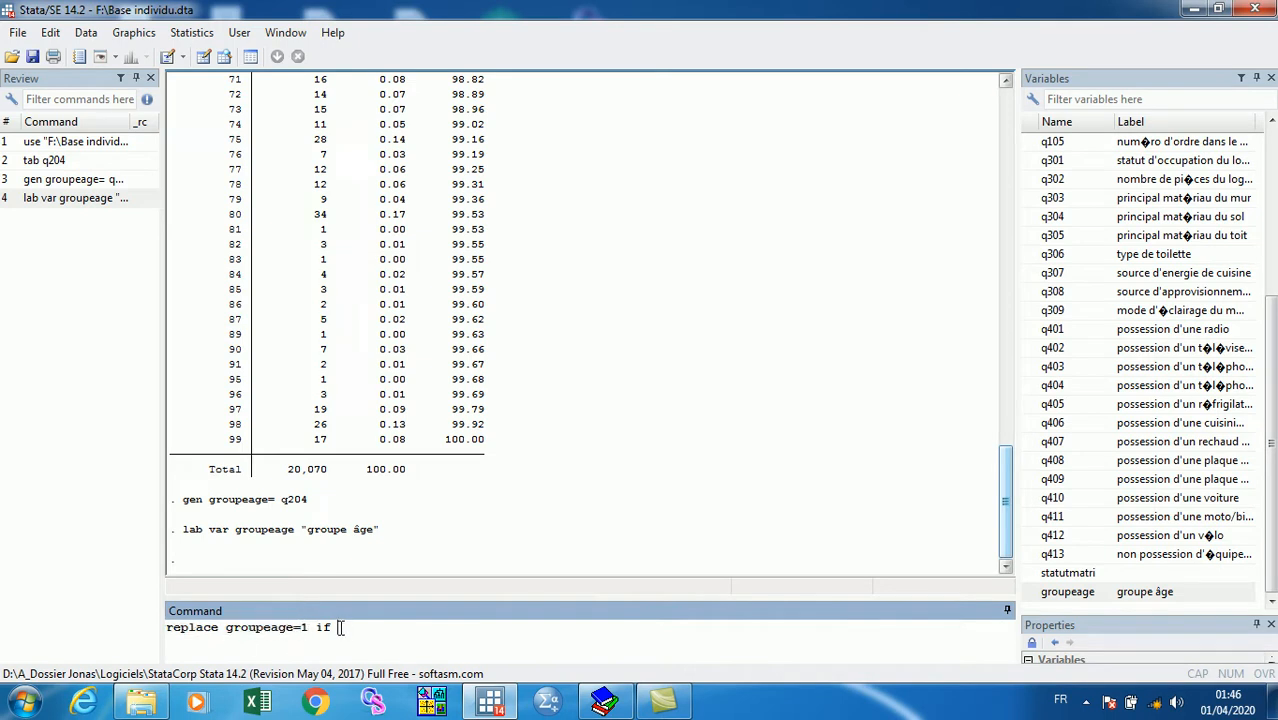
# Step: Complete the recode command with the condition groupeage<20 and run it
pyautogui.click(1040, 594)
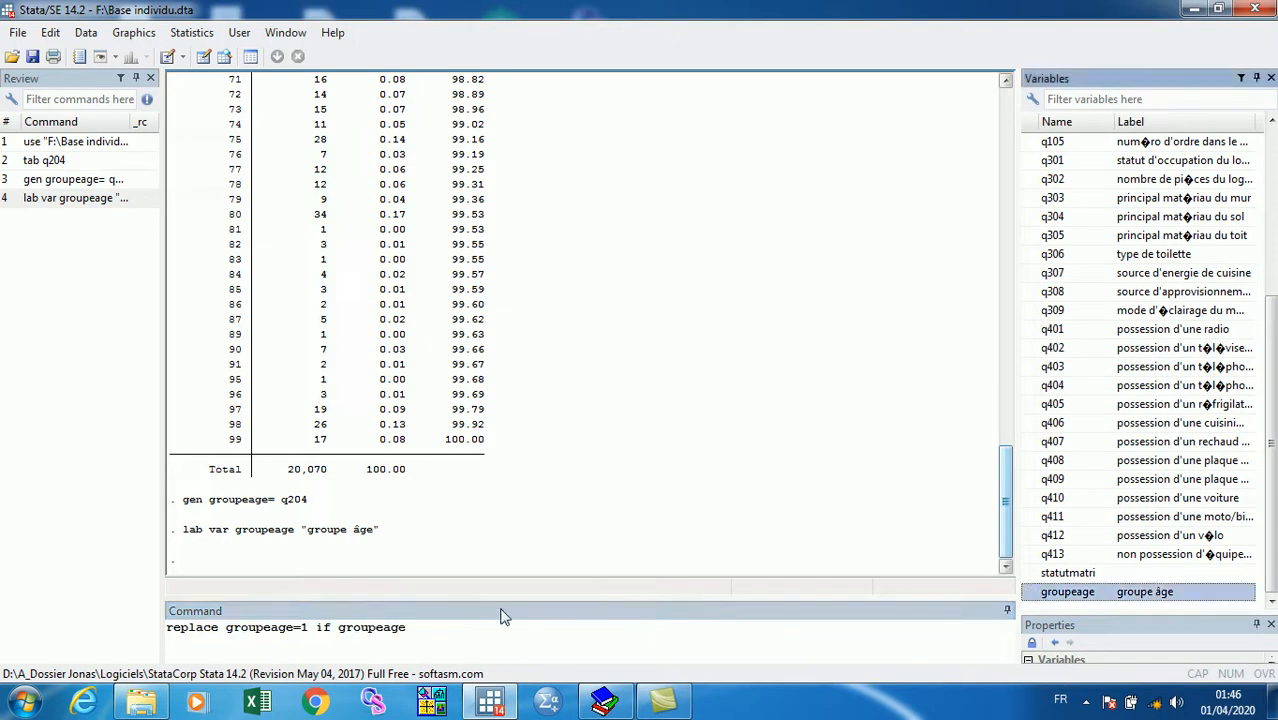
pyautogui.click(442, 627)
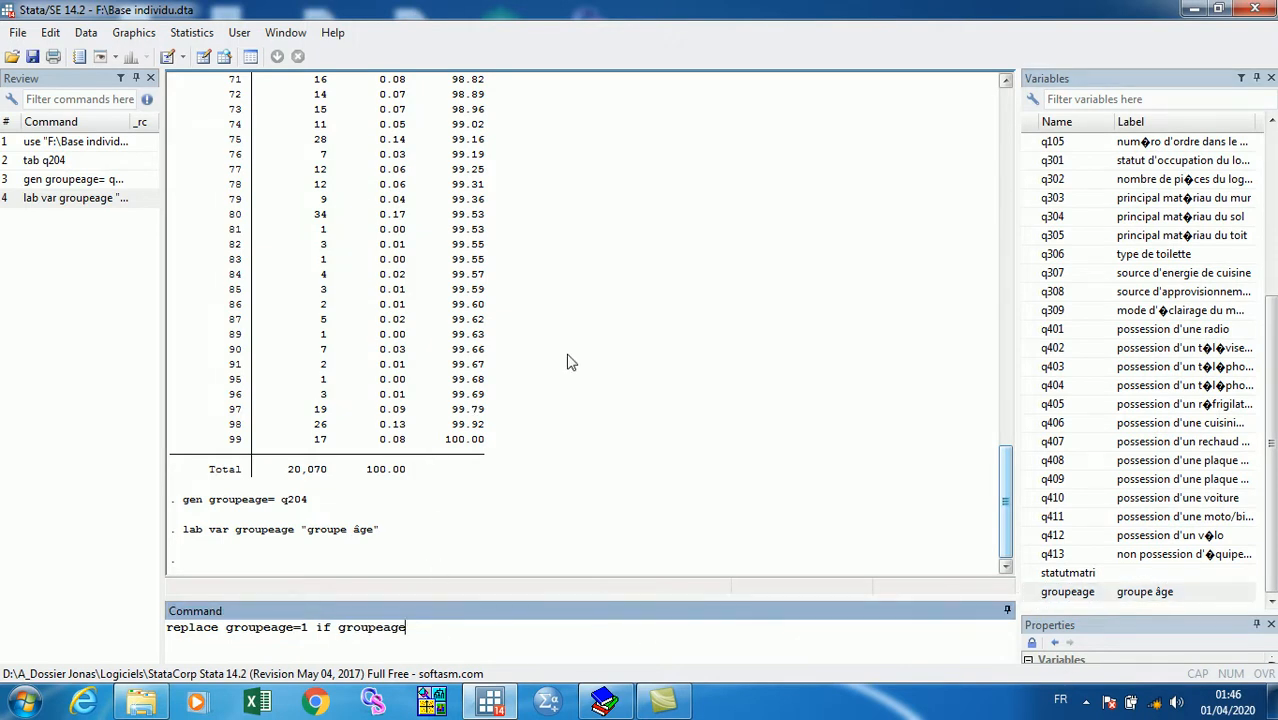
pyautogui.scroll(18, 551, 405)
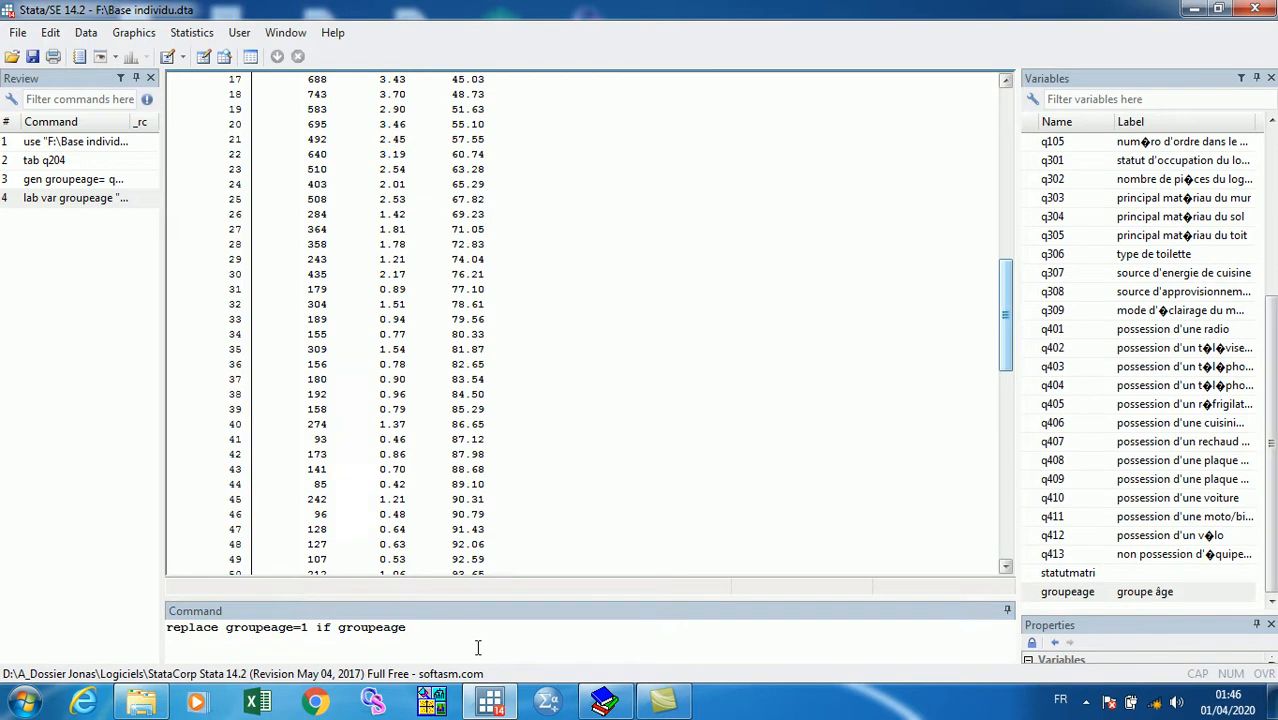
pyautogui.click(432, 631)
pyautogui.write('<6')
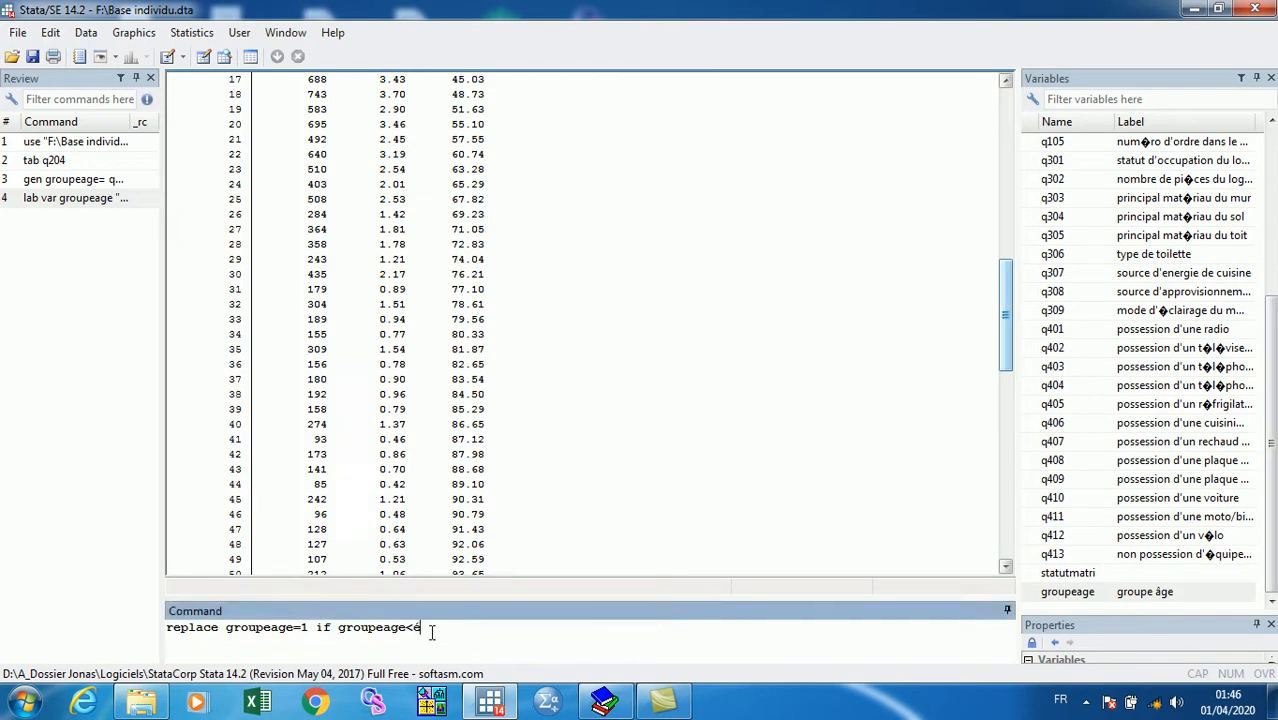
pyautogui.press('BackSpace')
pyautogui.write('20')
pyautogui.press('Return')
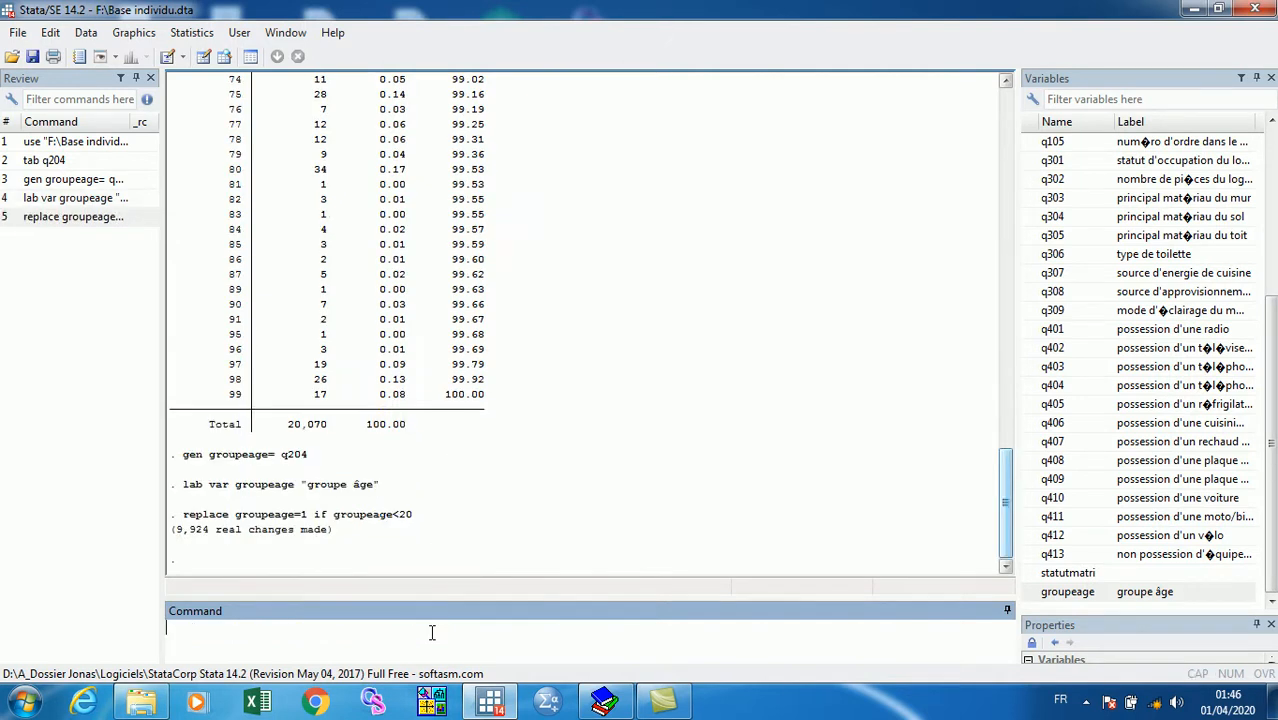
# Step: Write the beginning of the second recode command as "replace groupeage=2 if groupeage"
pyautogui.write('replace')
pyautogui.click(1030, 598)
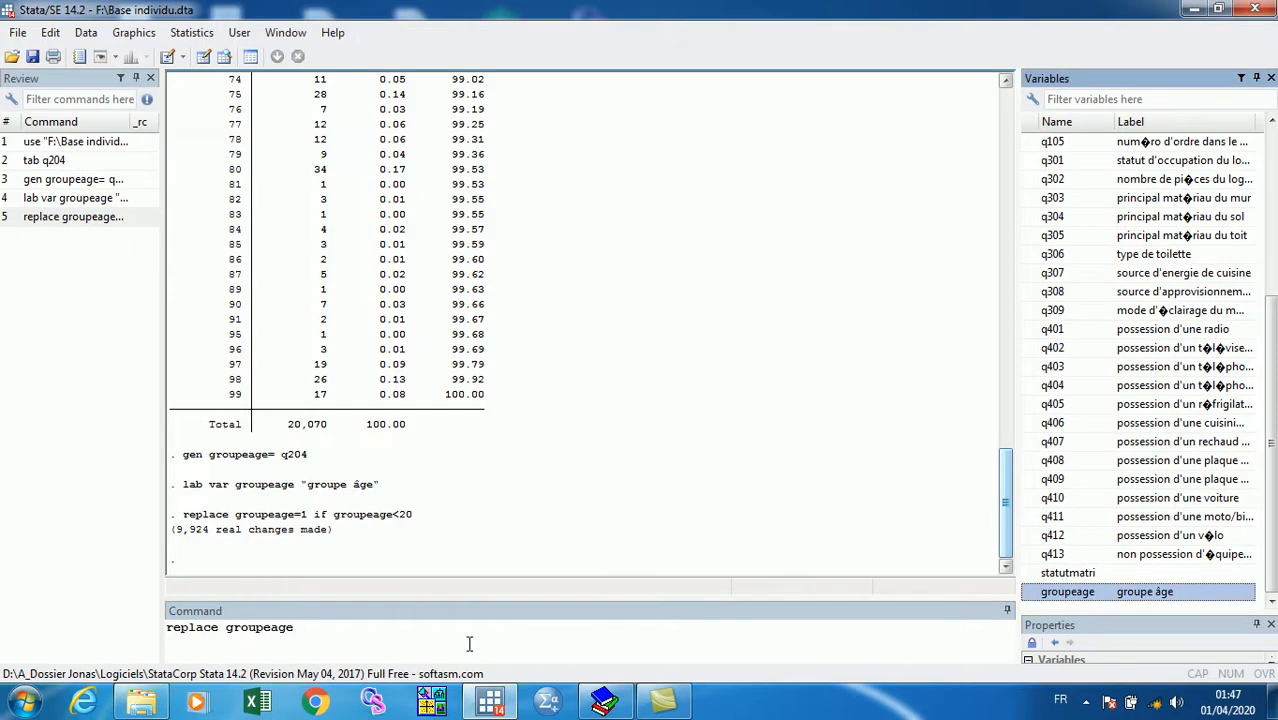
pyautogui.write('=')
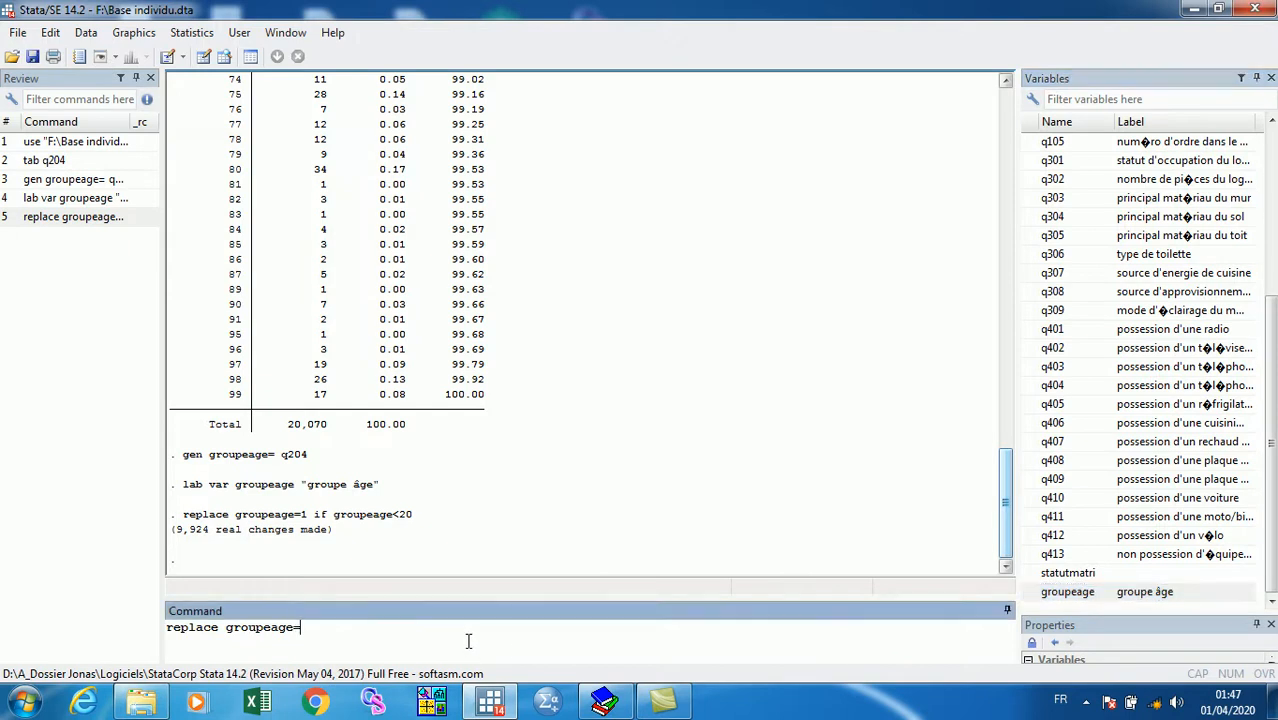
pyautogui.write('2 if')
pyautogui.doubleClick(1030, 592)
pyautogui.click(428, 627)
pyautogui.moveTo(412, 515); pyautogui.dragTo(340, 525)
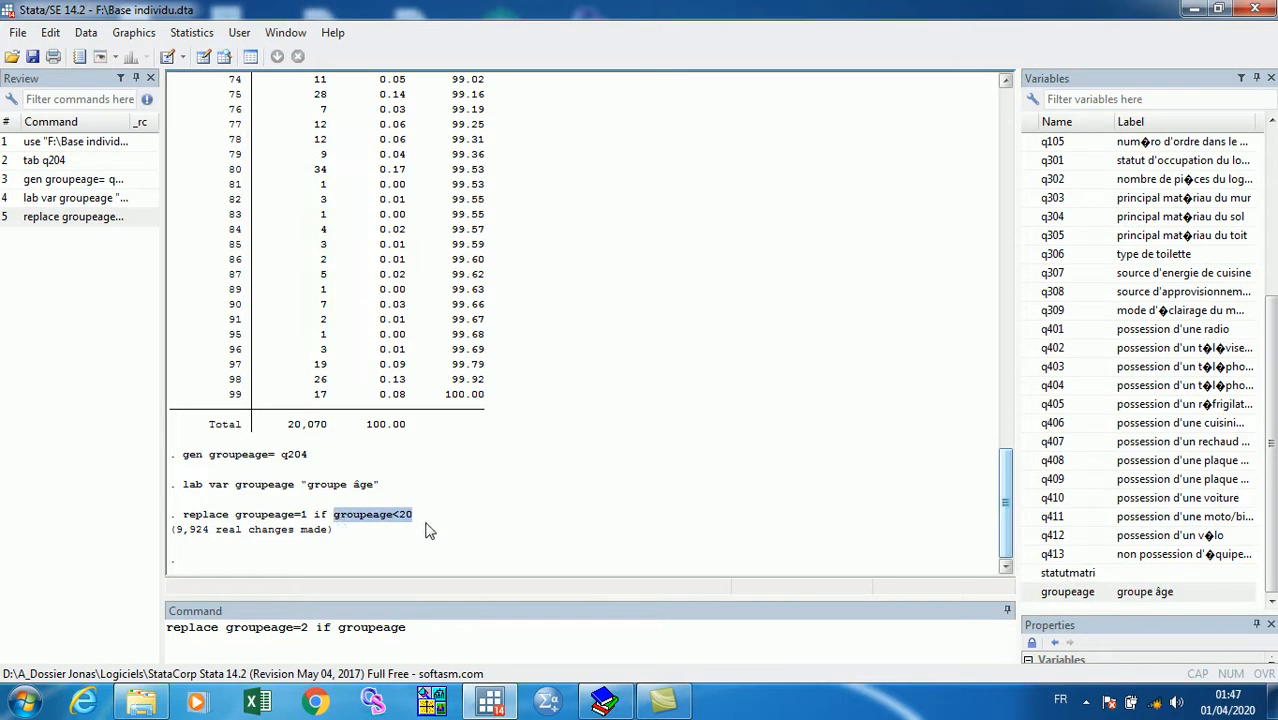
pyautogui.click(425, 627)
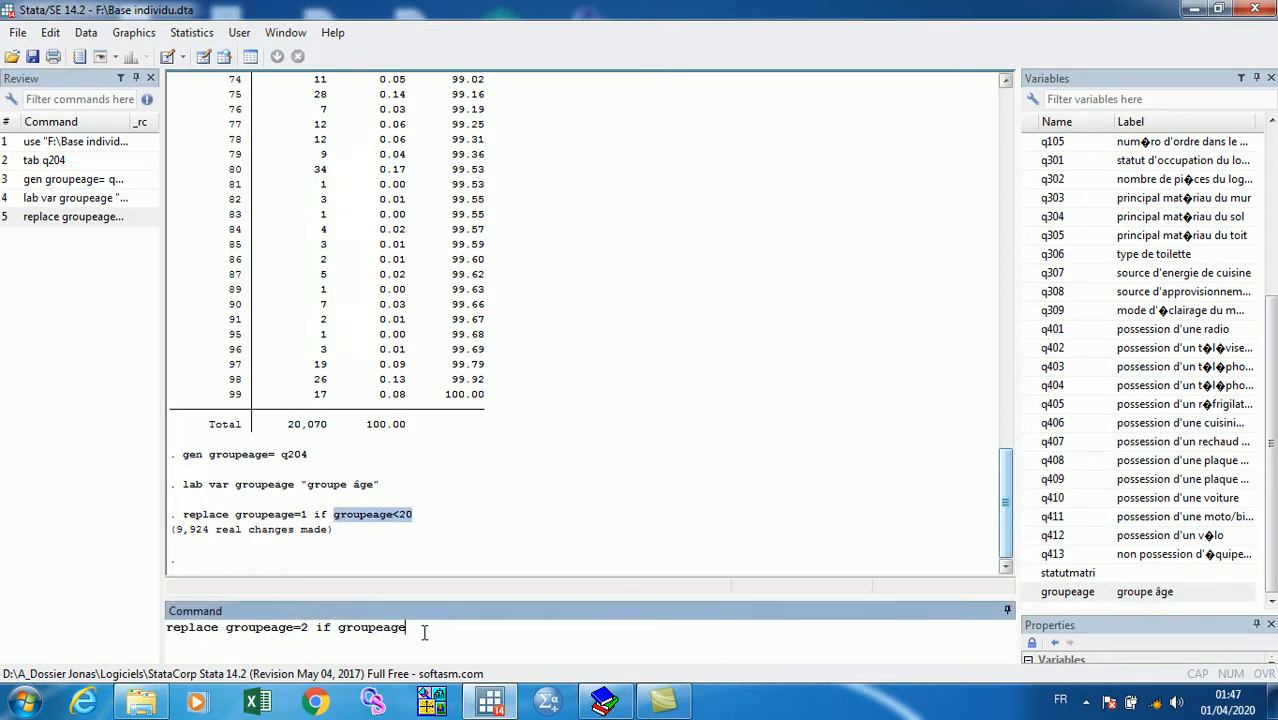
# Step: Add the lower bound >=20 to the second recode command, checking it against the first group's recode
pyautogui.write('>=')
pyautogui.press('capslock')
pyautogui.write('20')
pyautogui.press('capslock')
pyautogui.click(406, 520)
pyautogui.moveTo(422, 522); pyautogui.dragTo(187, 518)
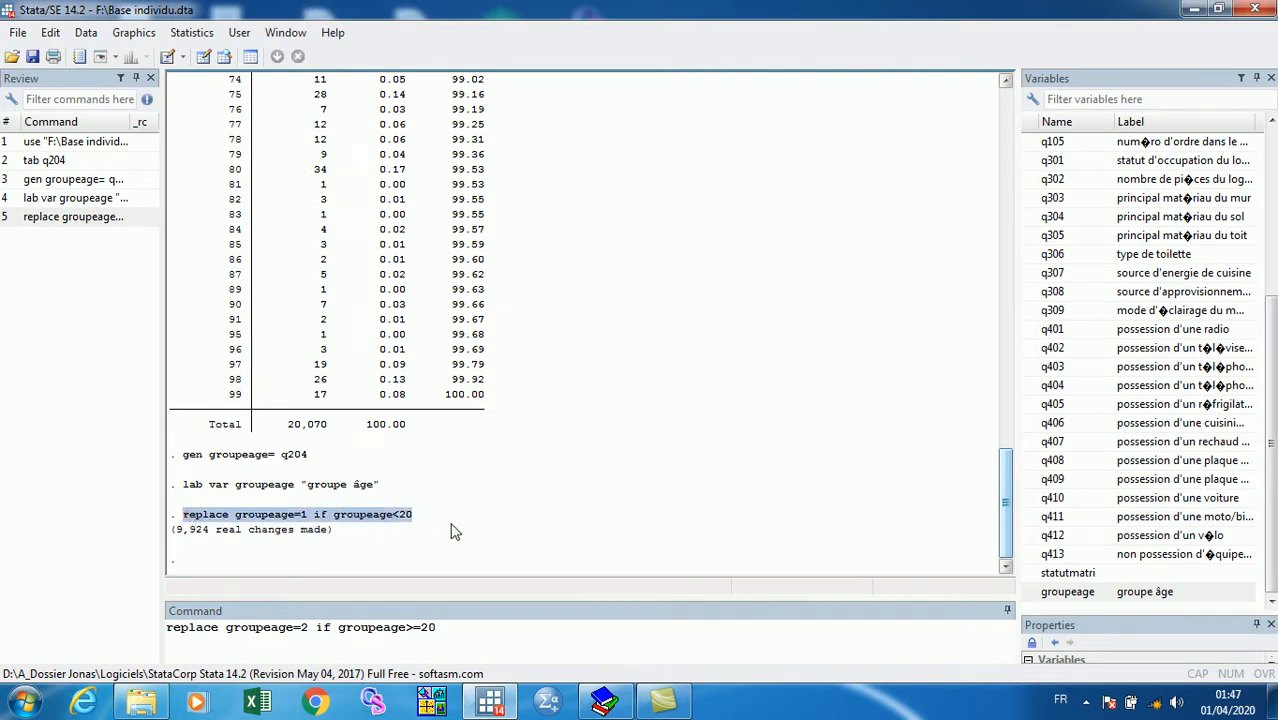
pyautogui.click(441, 628)
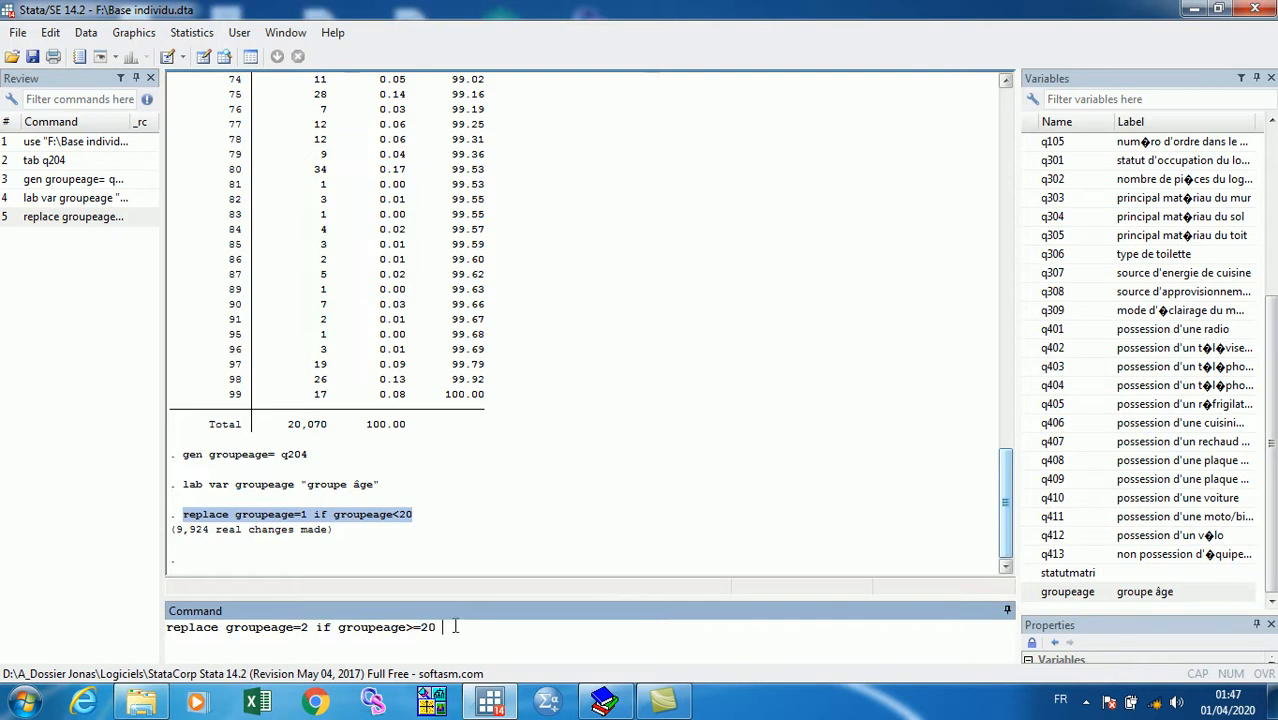
# Step: Complete the second recode command with the upper bound "& groupeage<40" and run it
pyautogui.write('&')
pyautogui.click(1031, 593)
pyautogui.write('<')
pyautogui.press('capslock')
pyautogui.write('4')
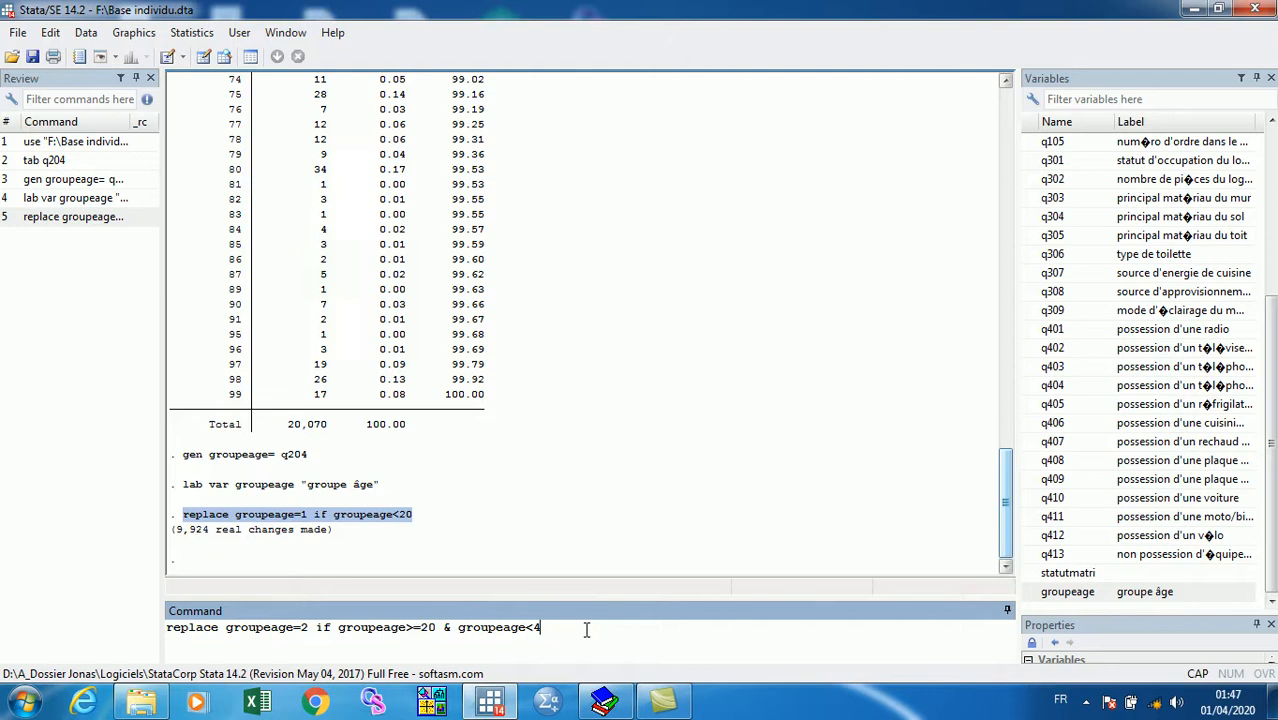
pyautogui.write('0')
pyautogui.press('capslock')
pyautogui.moveTo(309, 630); pyautogui.dragTo(228, 634)
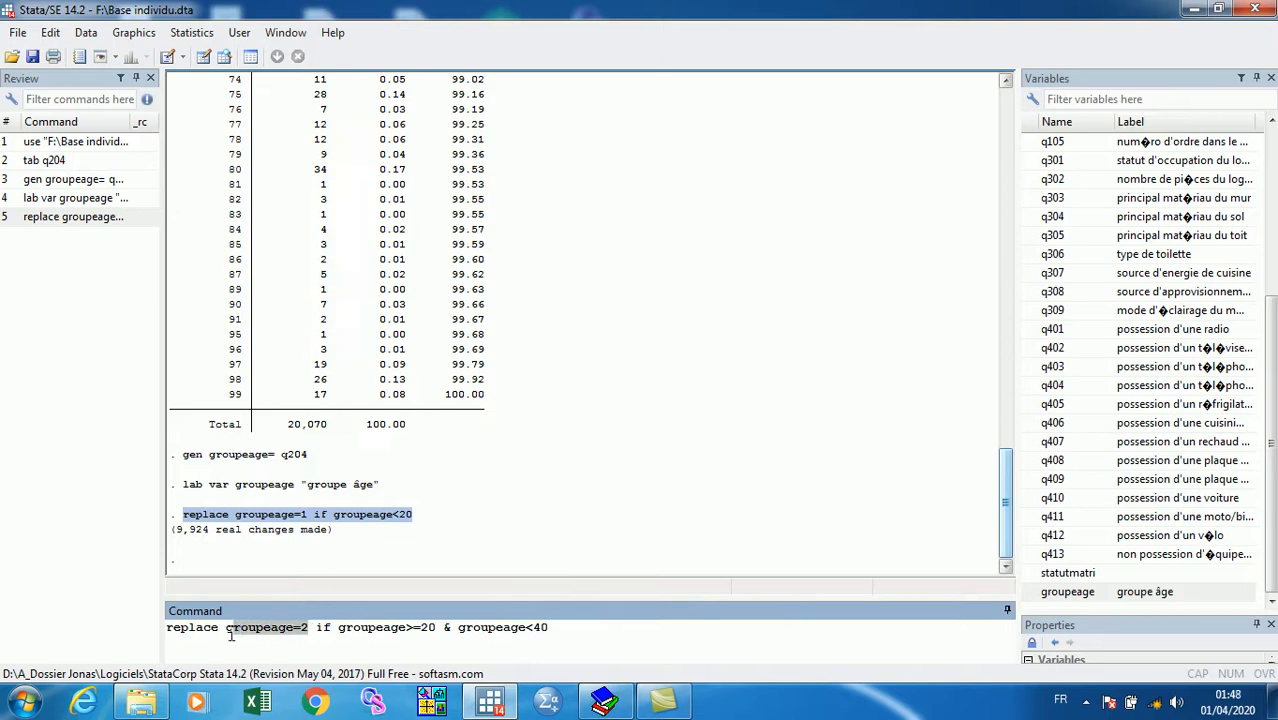
pyautogui.click(316, 628)
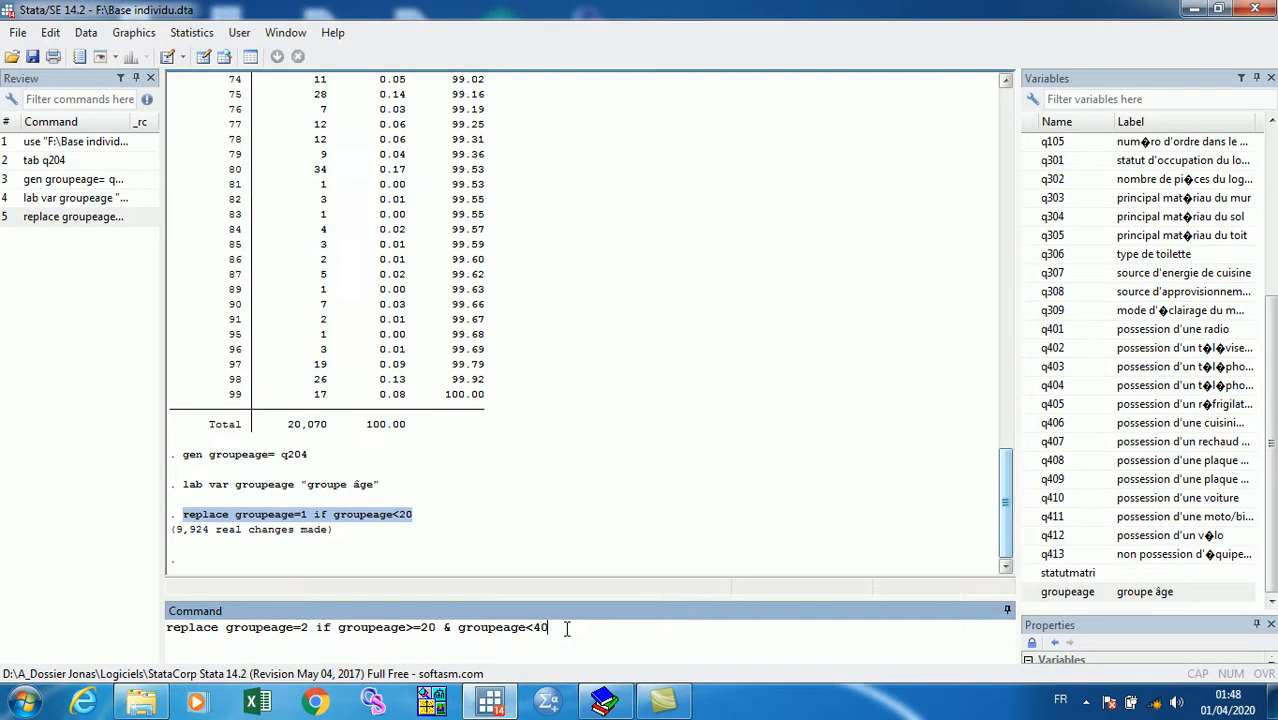
pyautogui.press('Return')
# Step: Write the beginning of the third recode command as "replace groupeage=3 if groupeage"
pyautogui.write('replace')
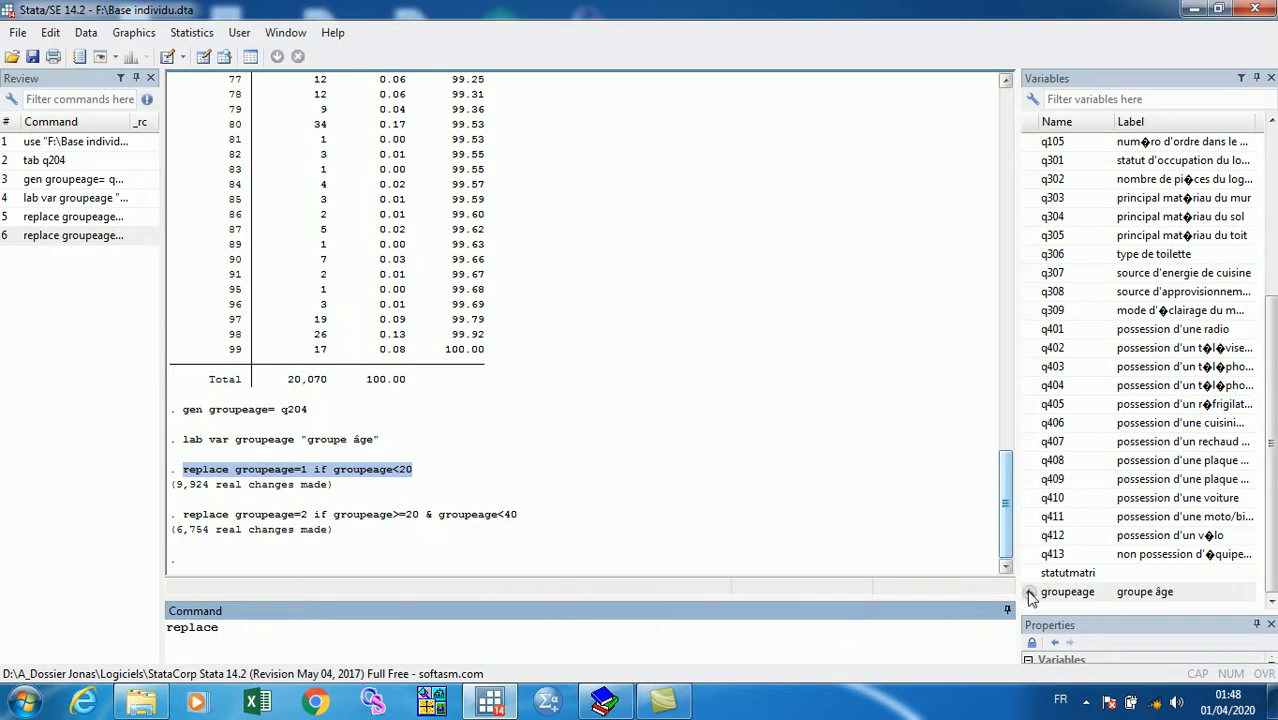
pyautogui.click(1030, 596)
pyautogui.click(376, 632)
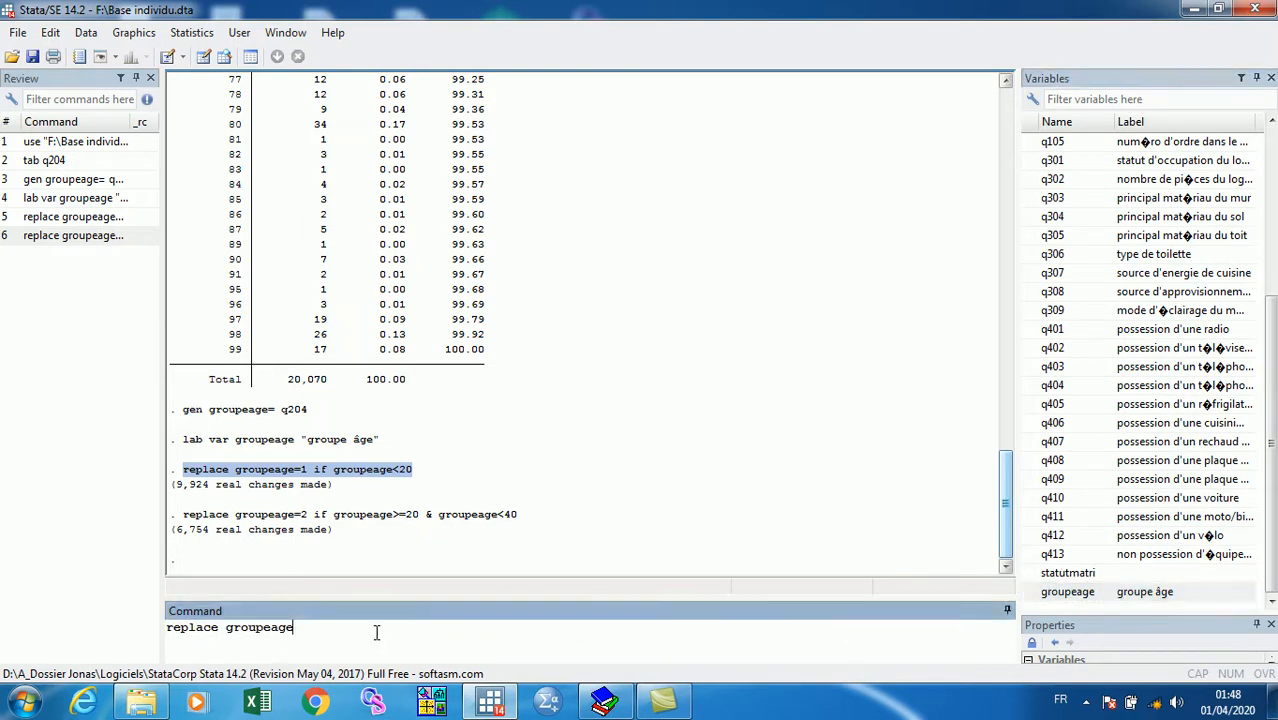
pyautogui.write('=')
pyautogui.press('capslock')
pyautogui.write('3')
pyautogui.press('capslock')
pyautogui.write('if')
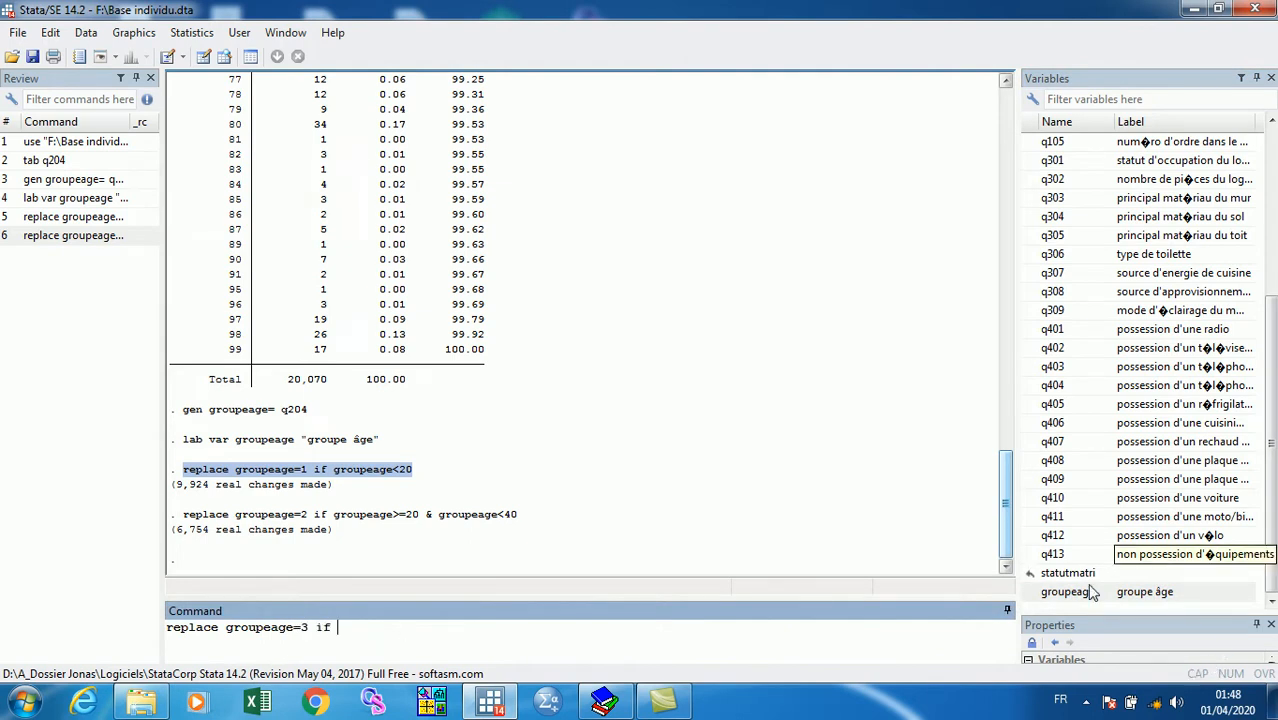
pyautogui.doubleClick(1035, 594)
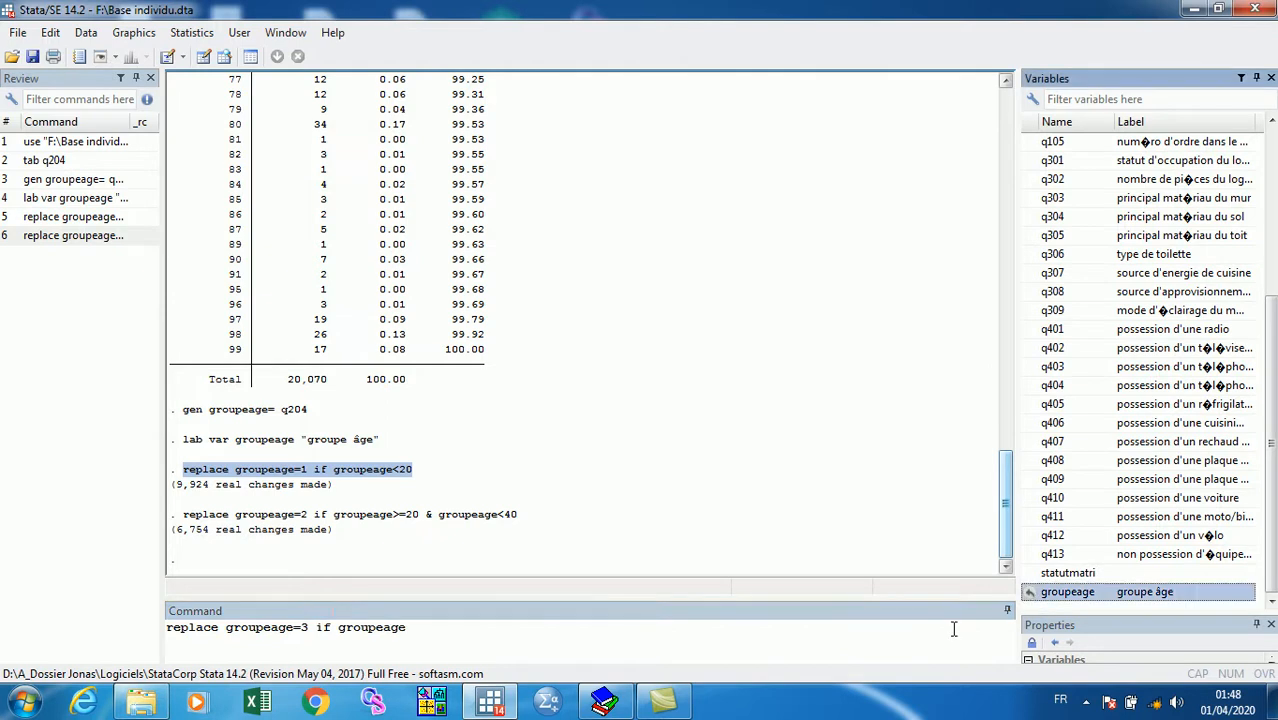
pyautogui.click(474, 626)
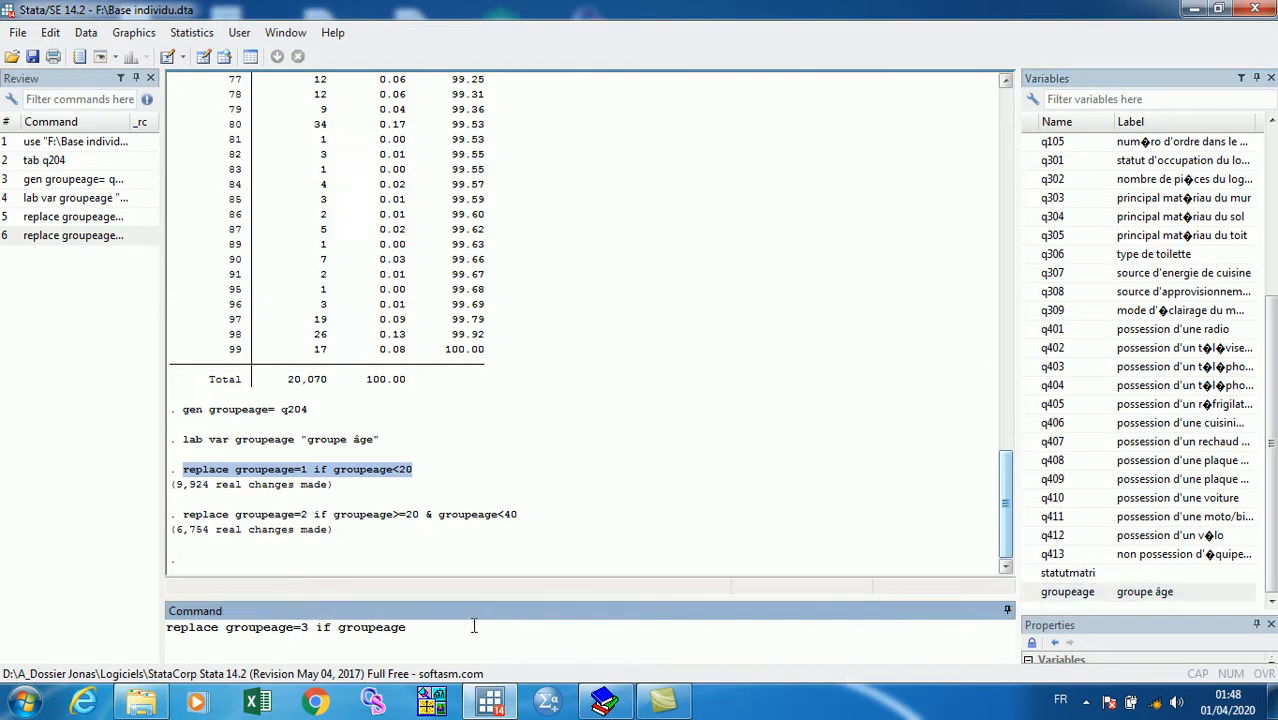
# Step: Add the lower bound >=40 to the third recode command, followed by "& groupeage" for the second condition
pyautogui.write('>=')
pyautogui.press('capslock')
pyautogui.write('40')
pyautogui.press('capslock')
pyautogui.write('&')
pyautogui.doubleClick(1062, 592)
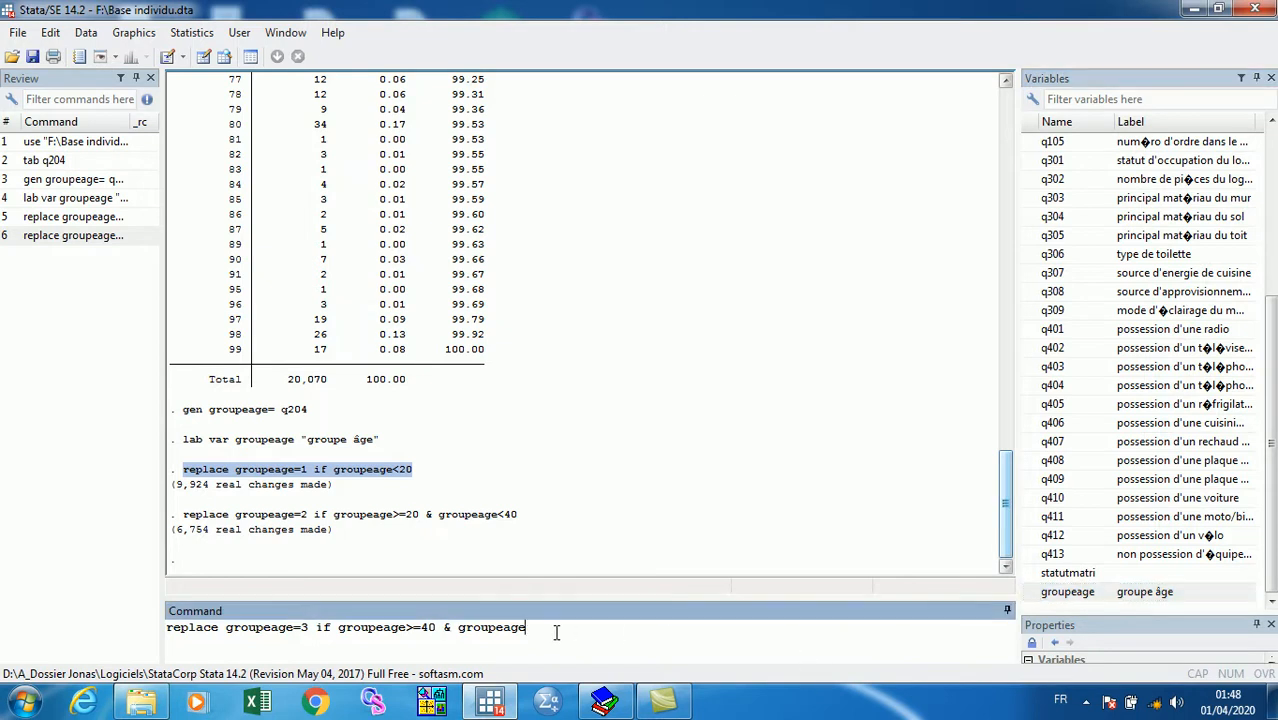
# Step: Complete the third recode command with the upper bound <65, check its condition, and run it
pyautogui.write('>')
pyautogui.press('BackSpace')
pyautogui.write('<')
pyautogui.press('capslock')
pyautogui.write('65')
pyautogui.press('capslock')
pyautogui.click(406, 628)
pyautogui.doubleClick(427, 627)
pyautogui.click(481, 627)
pyautogui.press('Return')
# Step: Recode ages 65 and over as group 4 by running "replace groupeage=4 if groupeage>=65"
pyautogui.write('replace')
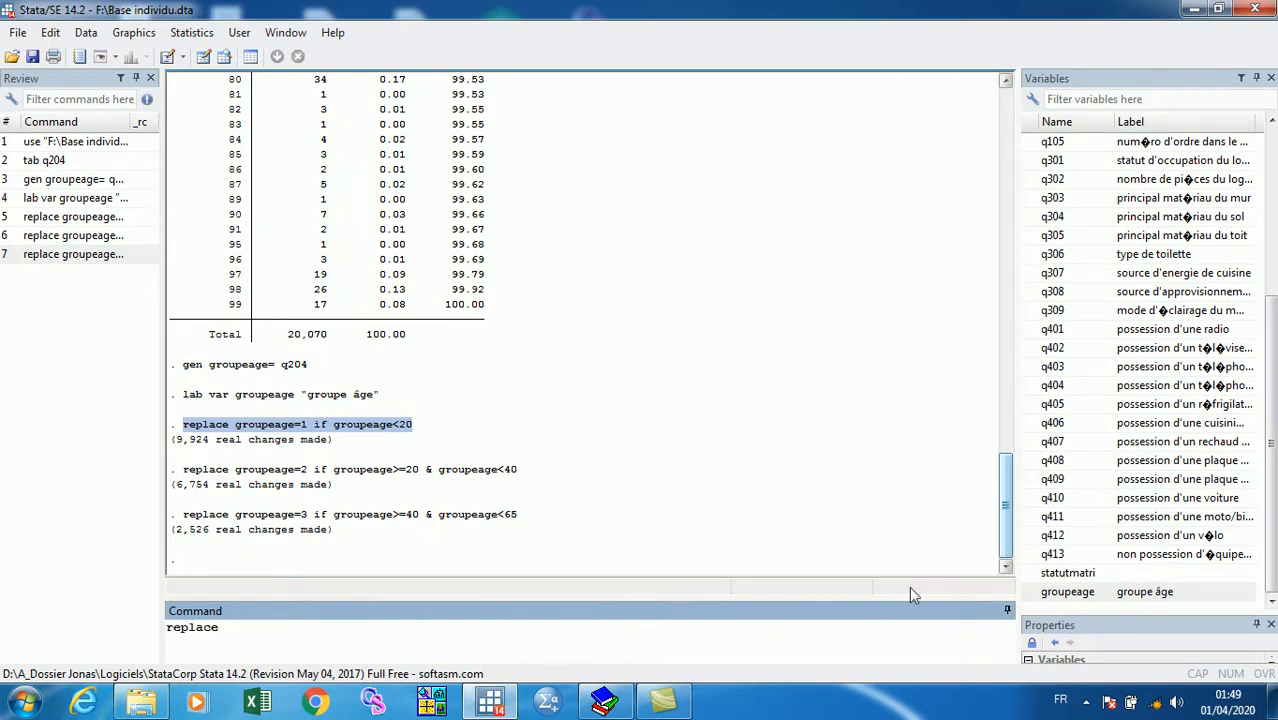
pyautogui.doubleClick(1060, 592)
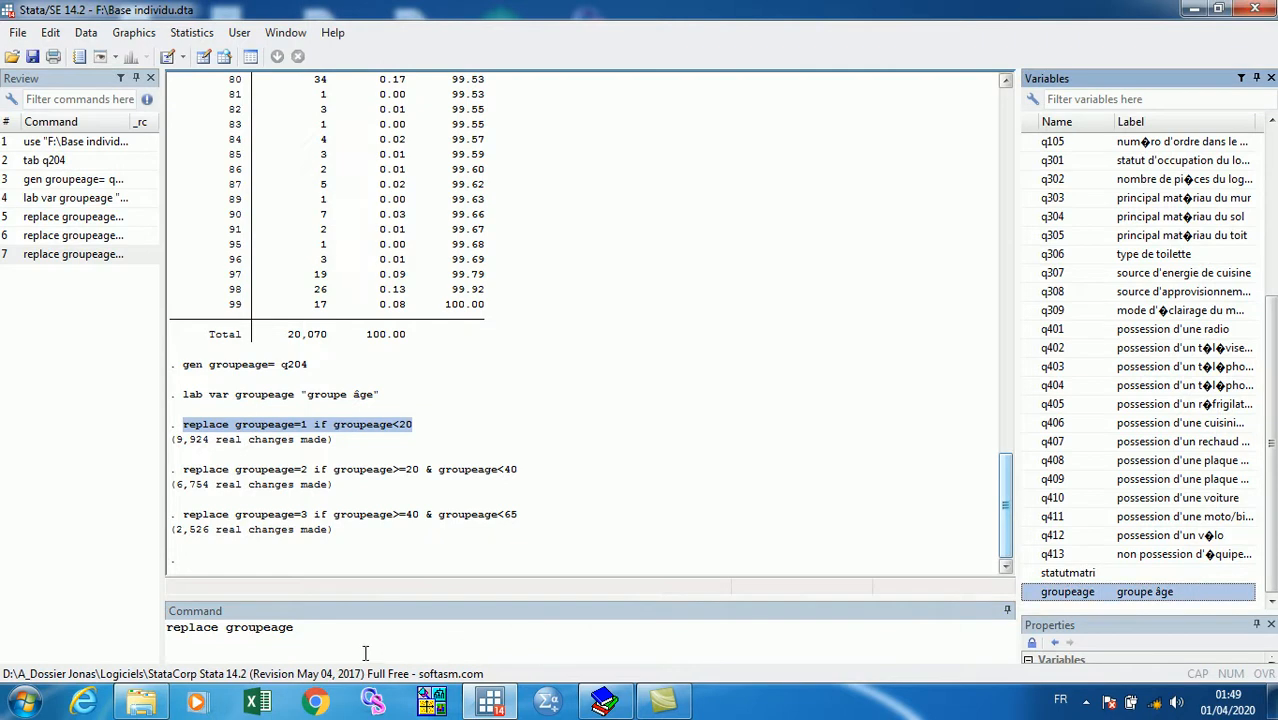
pyautogui.write('=')
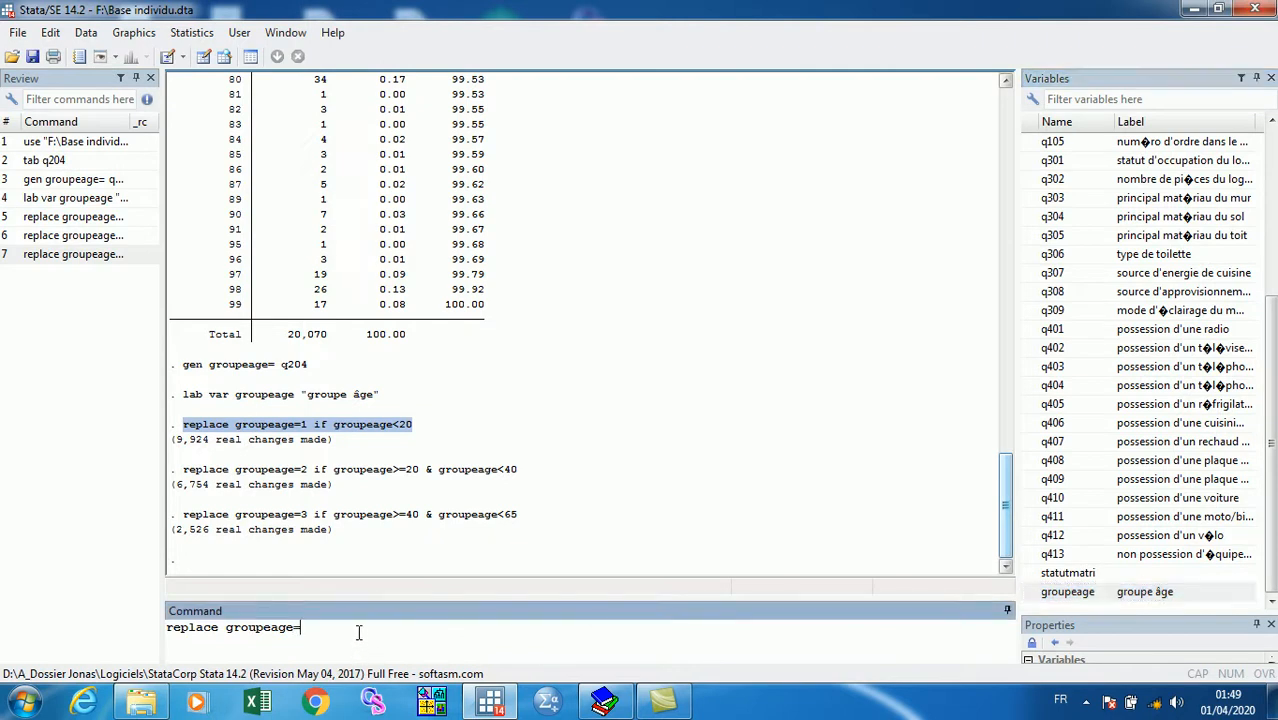
pyautogui.write('4 if')
pyautogui.click(1033, 596)
pyautogui.doubleClick(1033, 596)
pyautogui.click(440, 633)
pyautogui.press('capslock')
pyautogui.write('6')
pyautogui.press('capslock')
pyautogui.write('5')
pyautogui.press('Return')
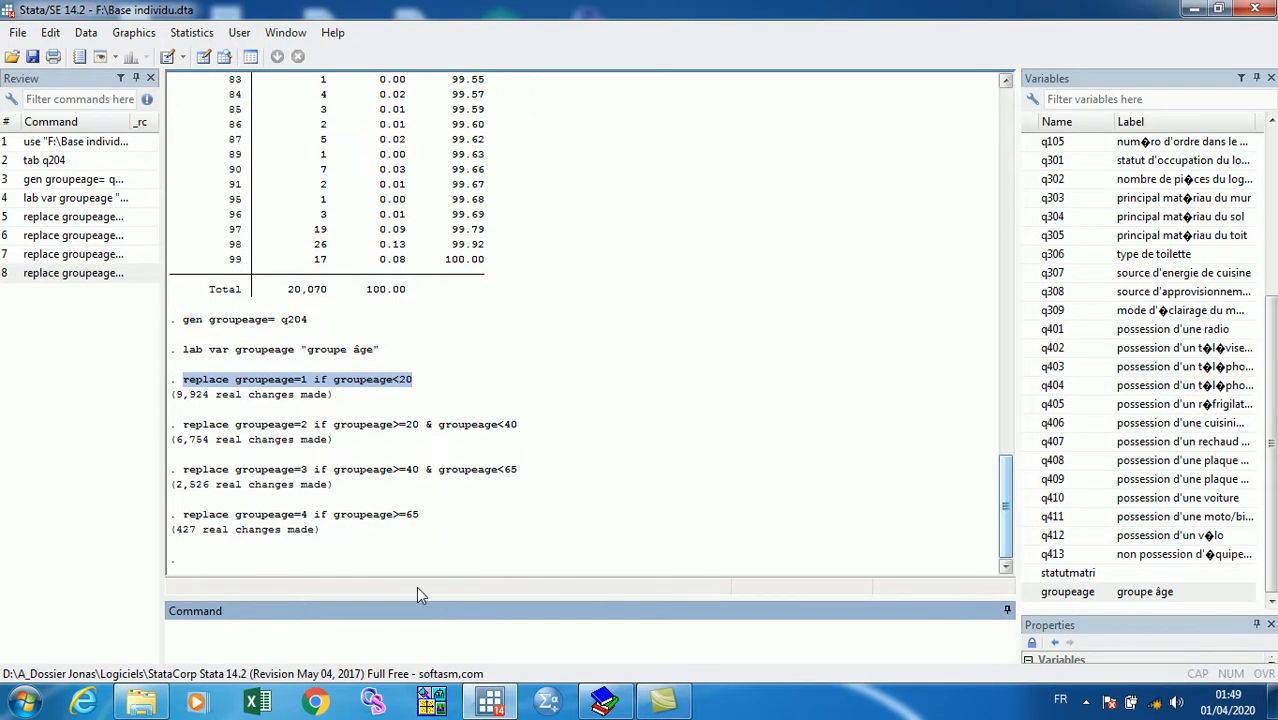
# Step: Tabulate groupeage and check the group codes in its frequency table
pyautogui.click(385, 552)
pyautogui.click(284, 638)
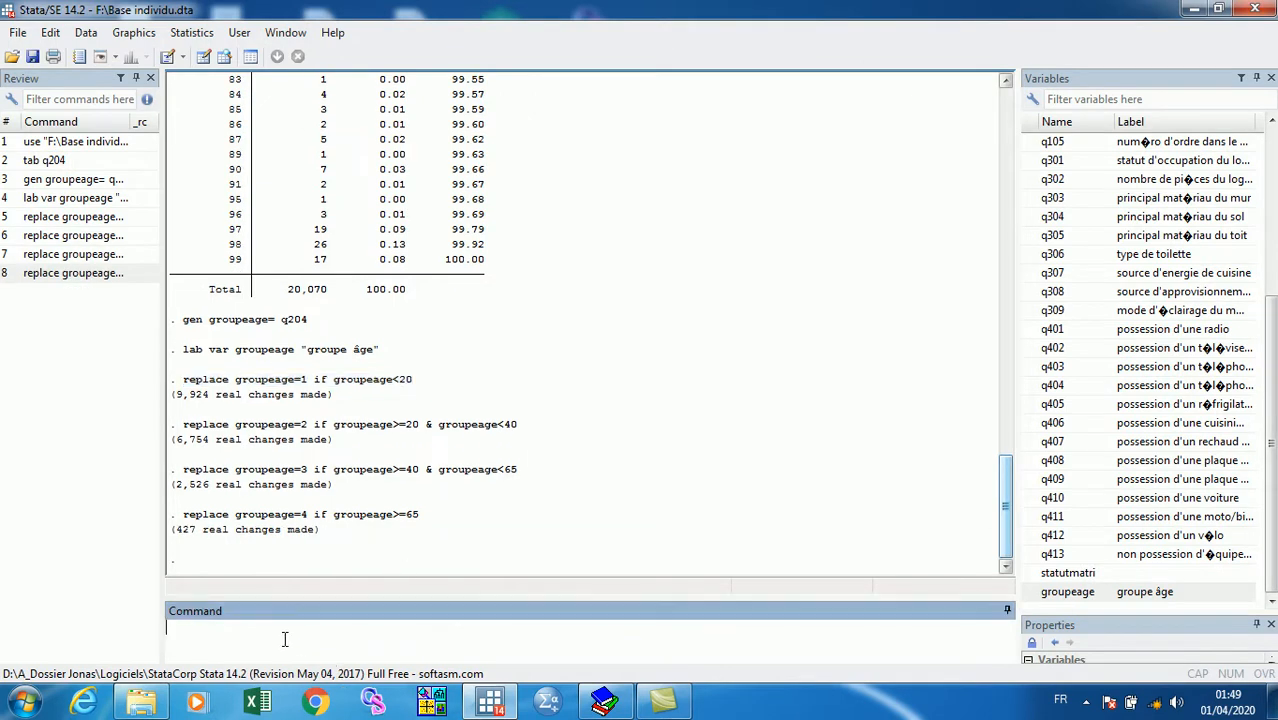
pyautogui.write('tab')
pyautogui.doubleClick(1034, 594)
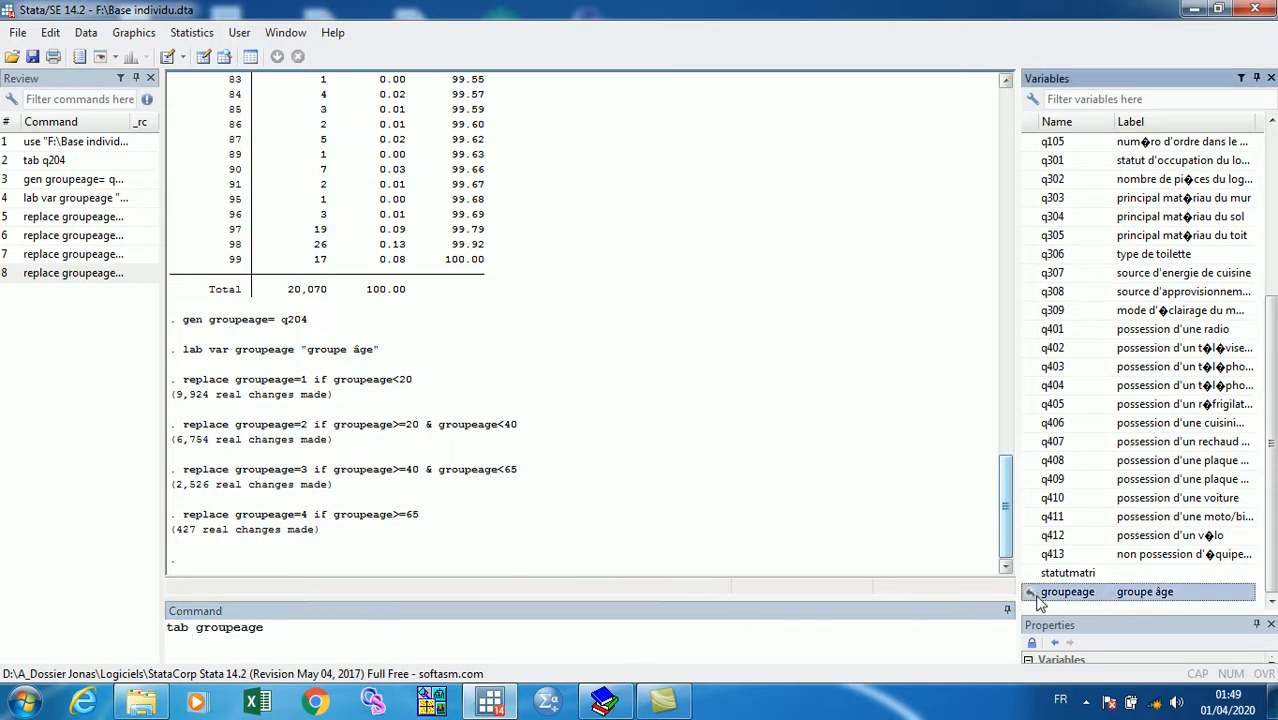
pyautogui.click(310, 625)
pyautogui.press('Return')
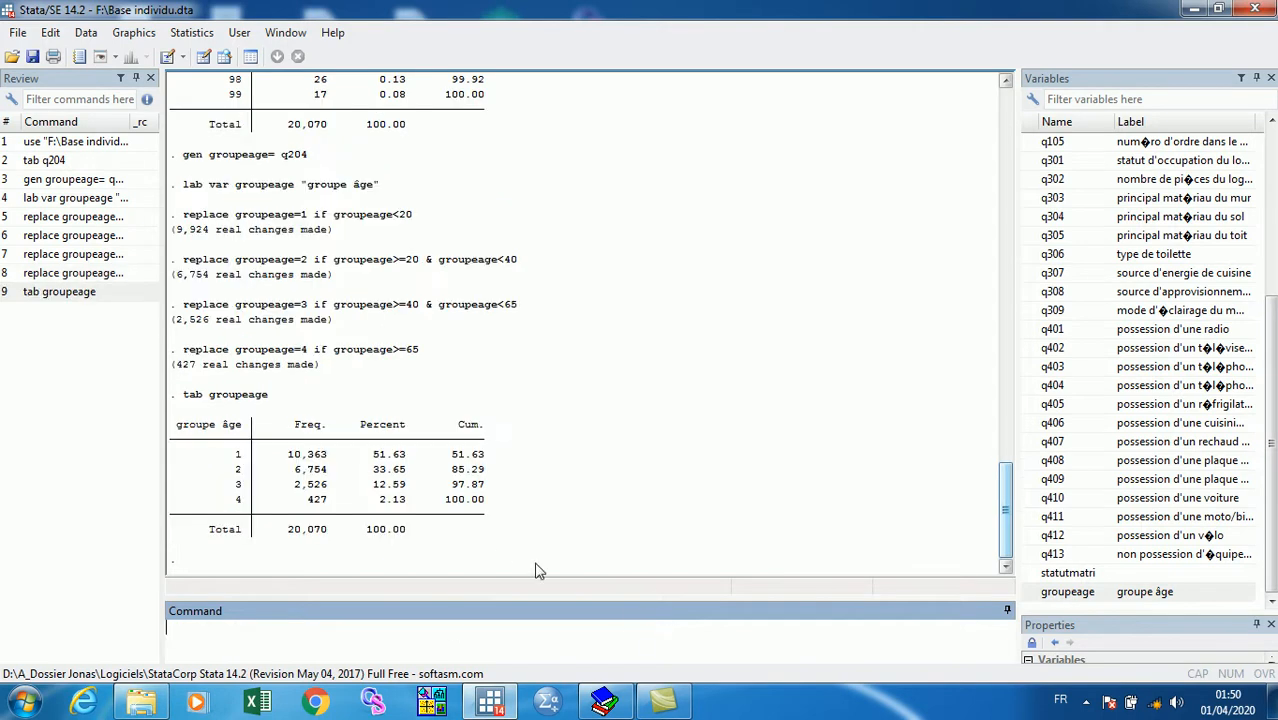
pyautogui.moveTo(245, 428); pyautogui.dragTo(178, 432)
pyautogui.moveTo(247, 455); pyautogui.dragTo(236, 500)
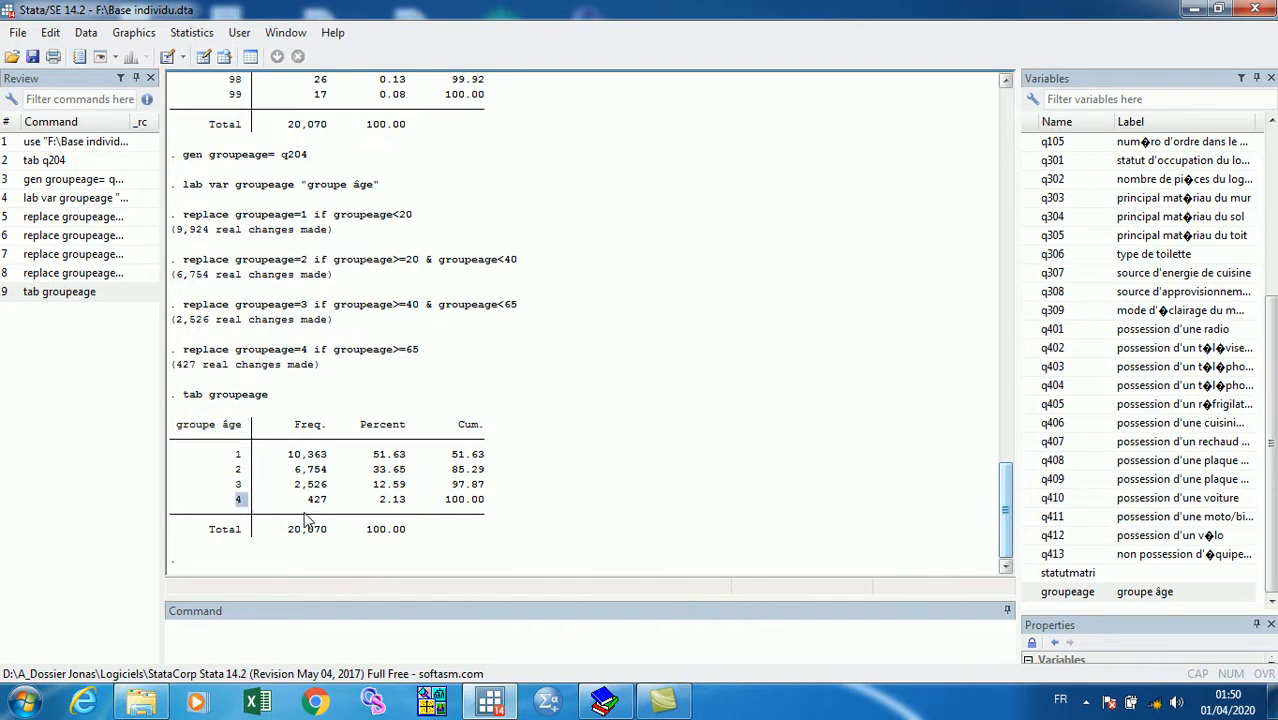
pyautogui.click(375, 512)
# Step: Start a value label definition for groupeage with "lab def groupeage", giving code 1 the label "Moins de 20 ans"
pyautogui.click(227, 640)
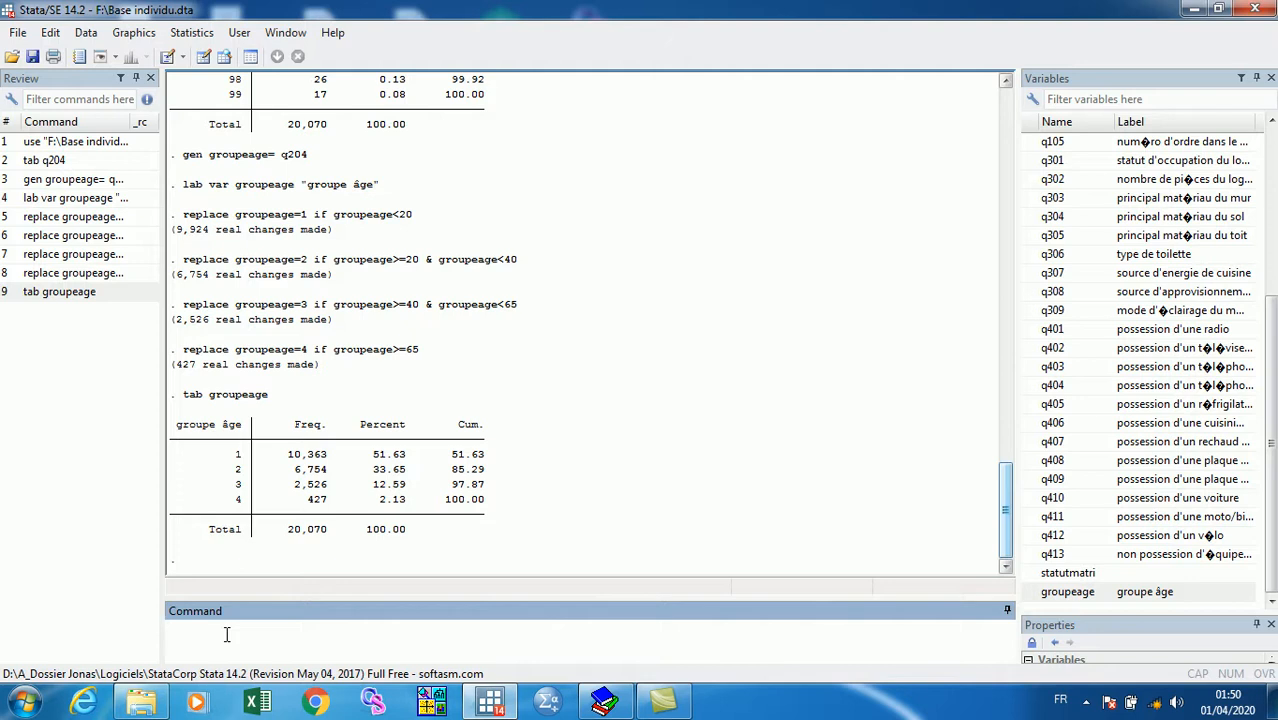
pyautogui.write('lab def')
pyautogui.click(1032, 597)
pyautogui.click(428, 627)
pyautogui.write('1"Moins de')
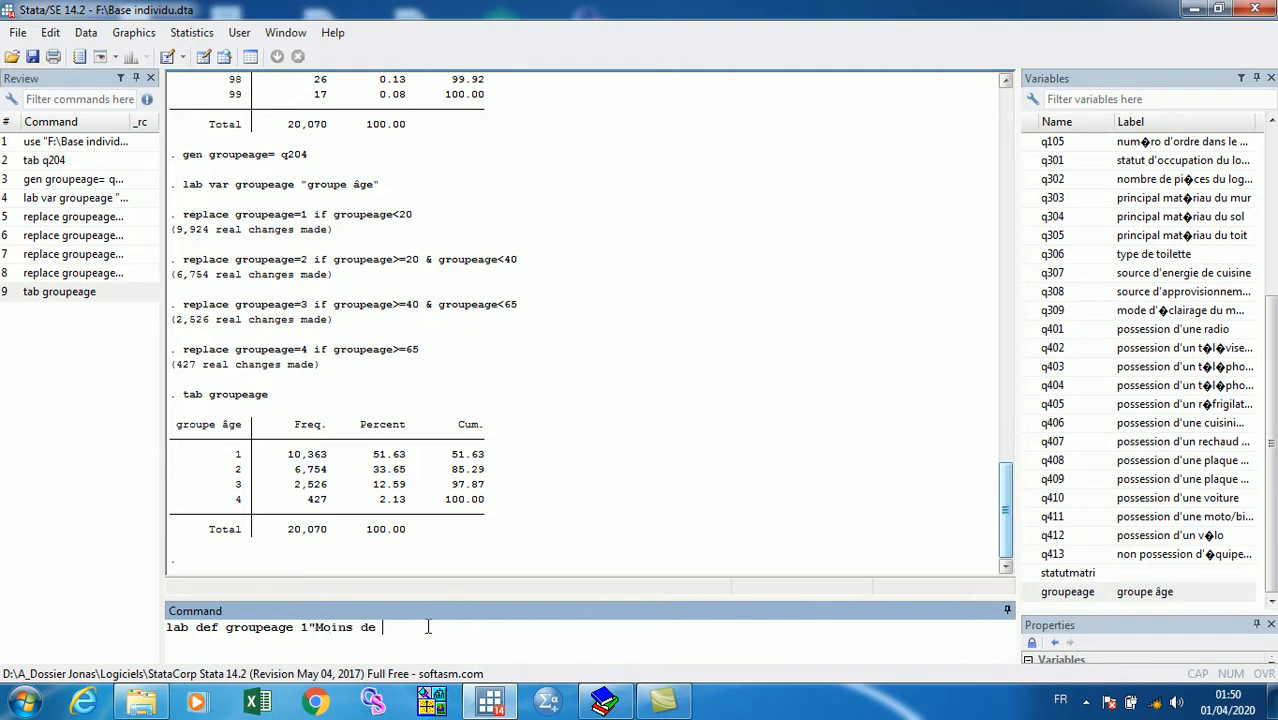
pyautogui.press('capslock')
pyautogui.write('20')
pyautogui.press('capslock')
pyautogui.write('ans"')
# Step: Add the label "20 à 39 ans" for code 2 to the label definition, checking the range against the second recode
pyautogui.press('capslock')
pyautogui.write('2')
pyautogui.press('capslock')
pyautogui.moveTo(518, 262); pyautogui.dragTo(338, 266)
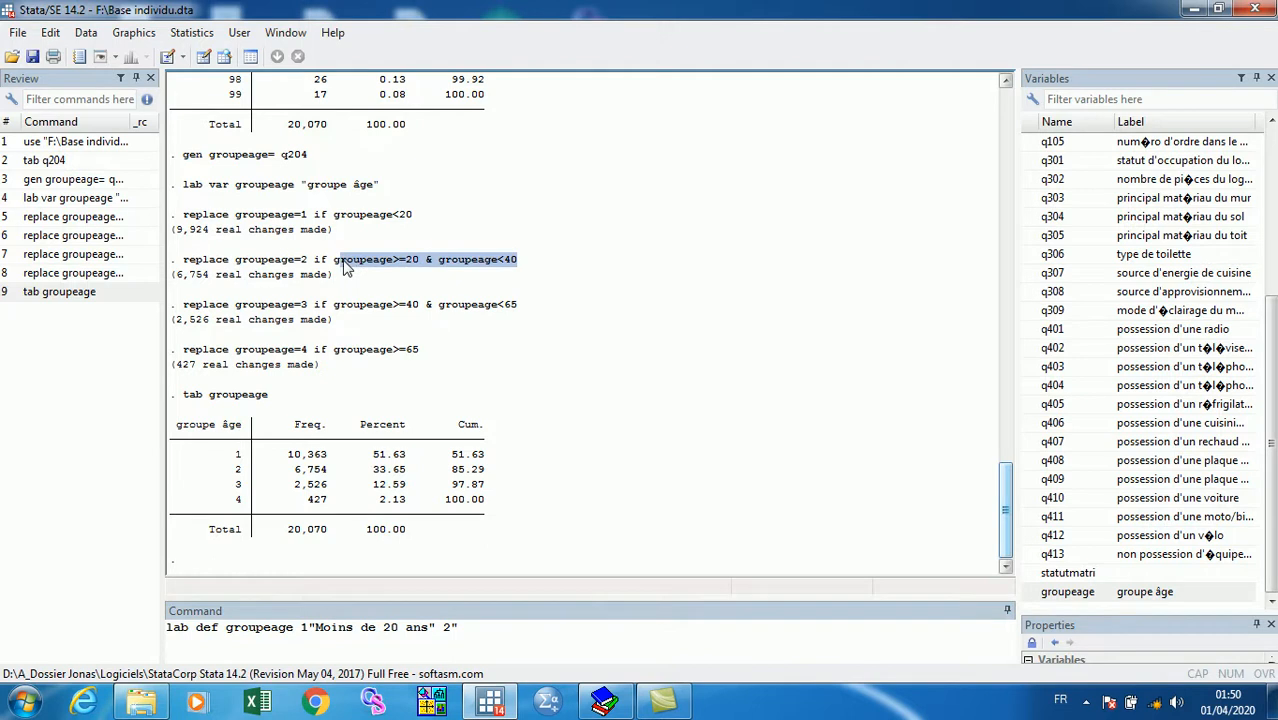
pyautogui.click(472, 627)
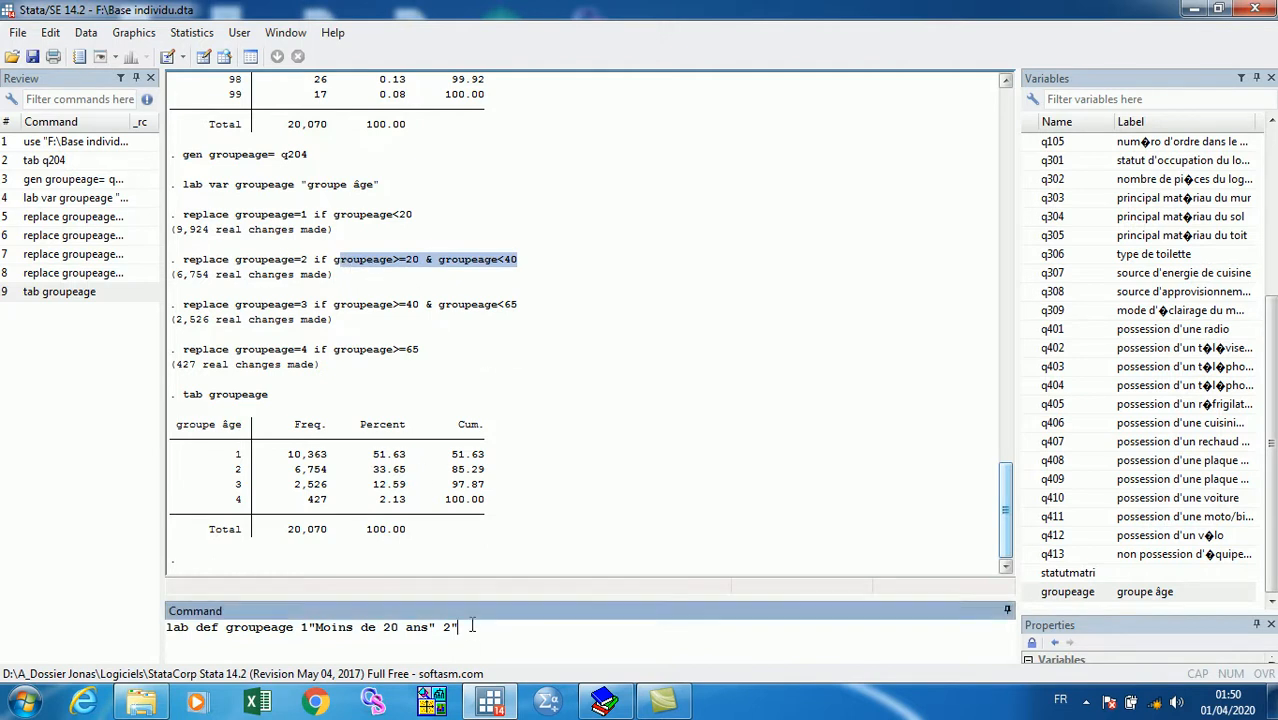
pyautogui.write('20')
pyautogui.press('capslock')
pyautogui.write('à')
pyautogui.press('capslock')
pyautogui.write('39')
pyautogui.press('capslock')
pyautogui.write('ans"')
# Step: Add the label "40 à 64 ans" for code 3 to the label definition, checking the range against the third recode
pyautogui.press('capslock')
pyautogui.write('3')
pyautogui.press('capslock')
pyautogui.moveTo(518, 305); pyautogui.dragTo(297, 310)
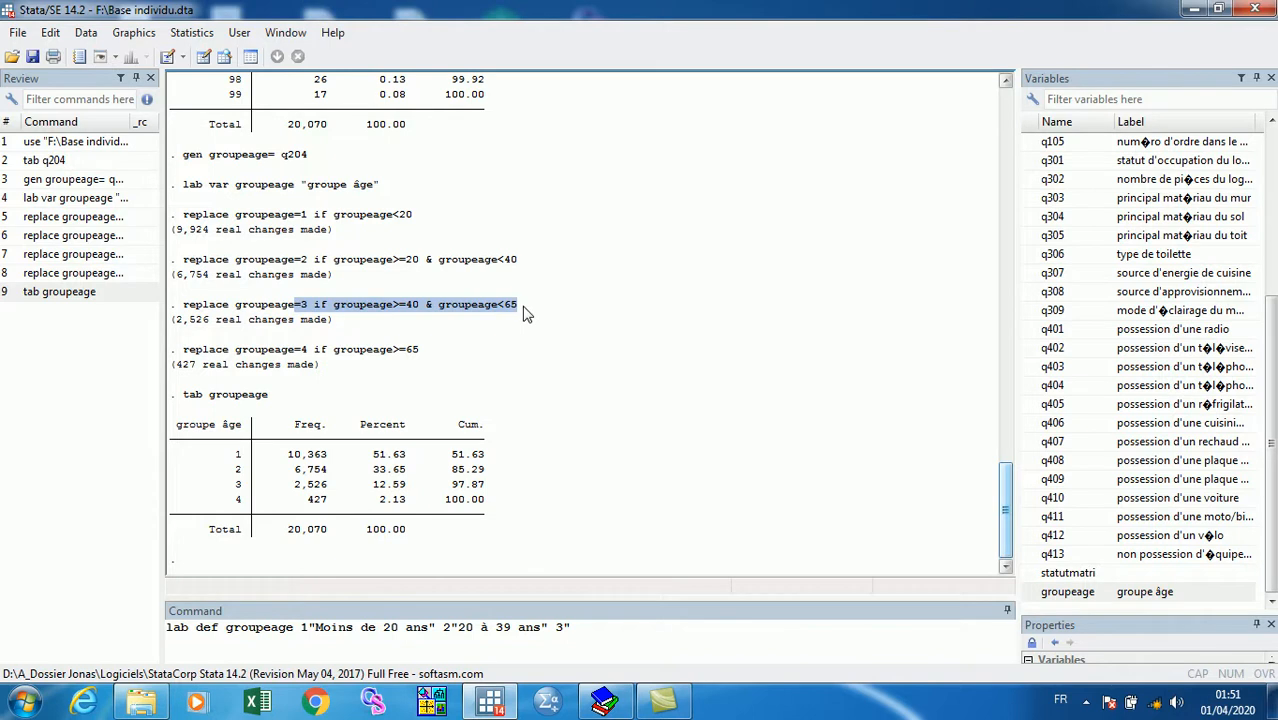
pyautogui.click(580, 632)
pyautogui.write('4')
pyautogui.write('0')
pyautogui.press('capslock')
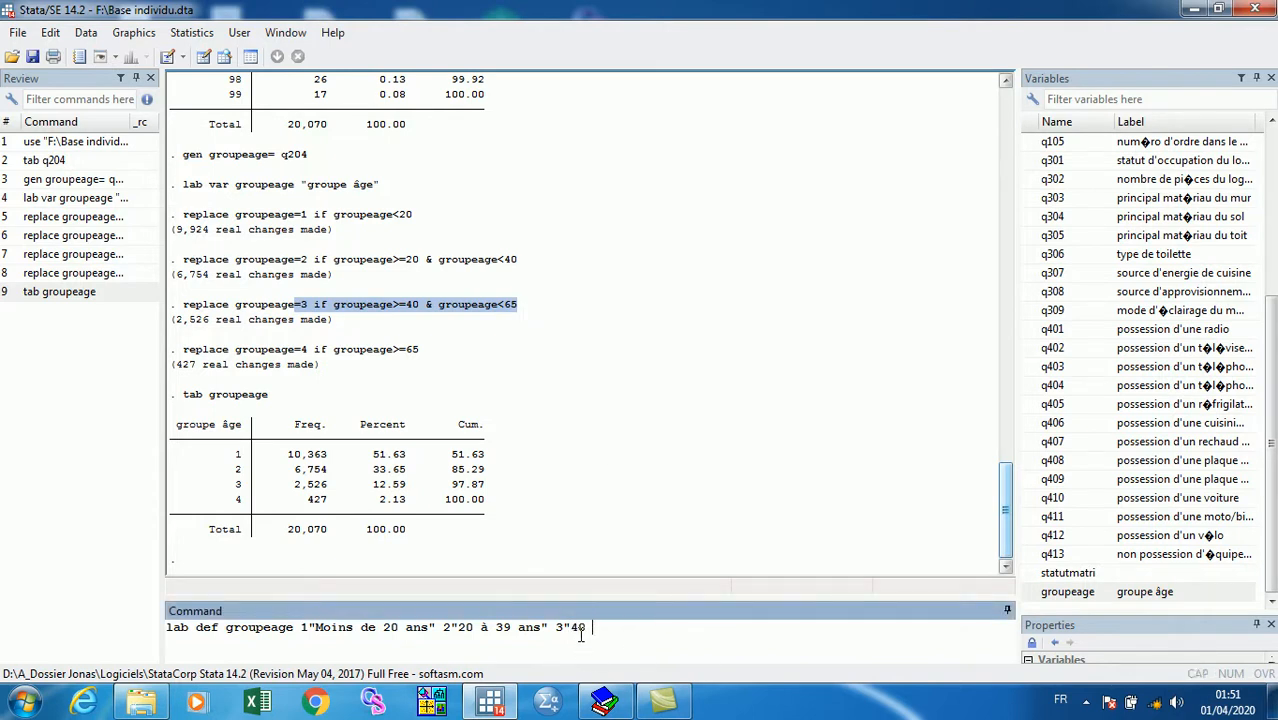
pyautogui.write('à')
pyautogui.press('capslock')
pyautogui.write('65')
pyautogui.press('BackSpace')
pyautogui.write('4')
pyautogui.press('capslock')
pyautogui.write('ans')
pyautogui.press('capslock')
# Step: Add the label "65 ans et plus" for code 4 and run the label definition command
pyautogui.write('" 4')
pyautogui.press('capslock')
pyautogui.write('"65')
pyautogui.press('capslock')
pyautogui.press('capslock')
pyautogui.write('ans et plus')
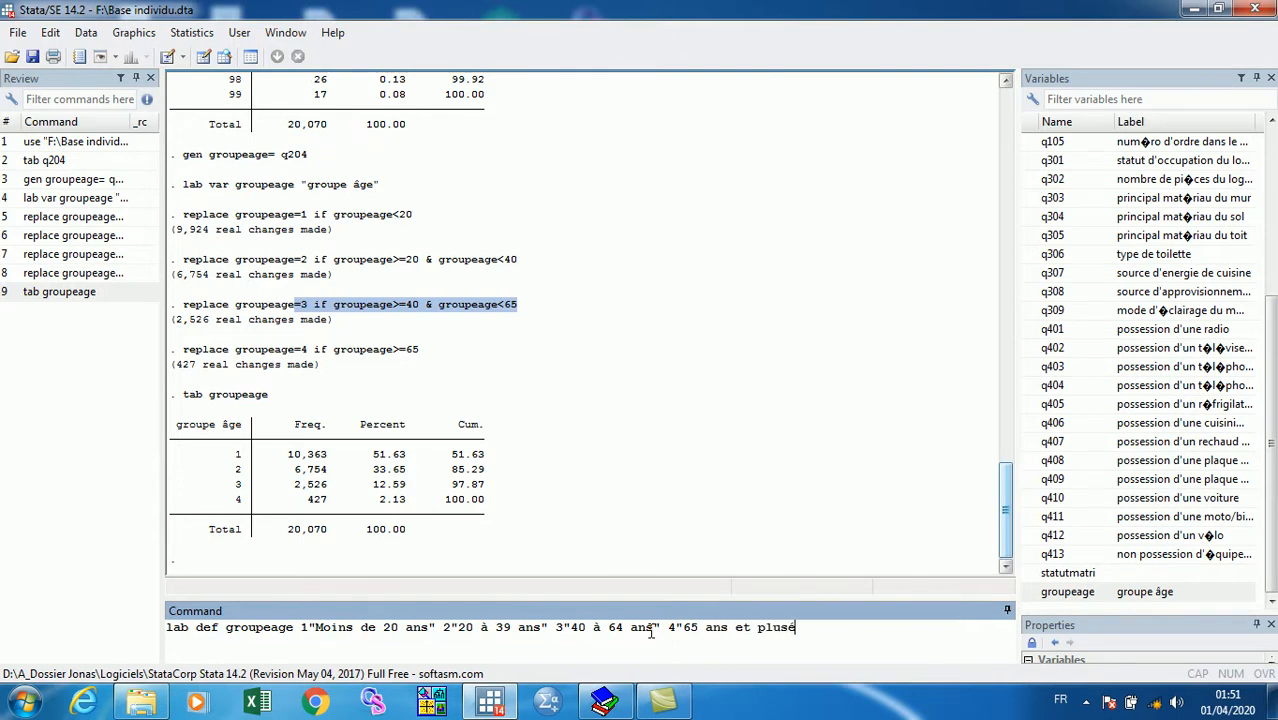
pyautogui.write('é')
pyautogui.press('BackSpace')
pyautogui.write('"')
pyautogui.press('Return')
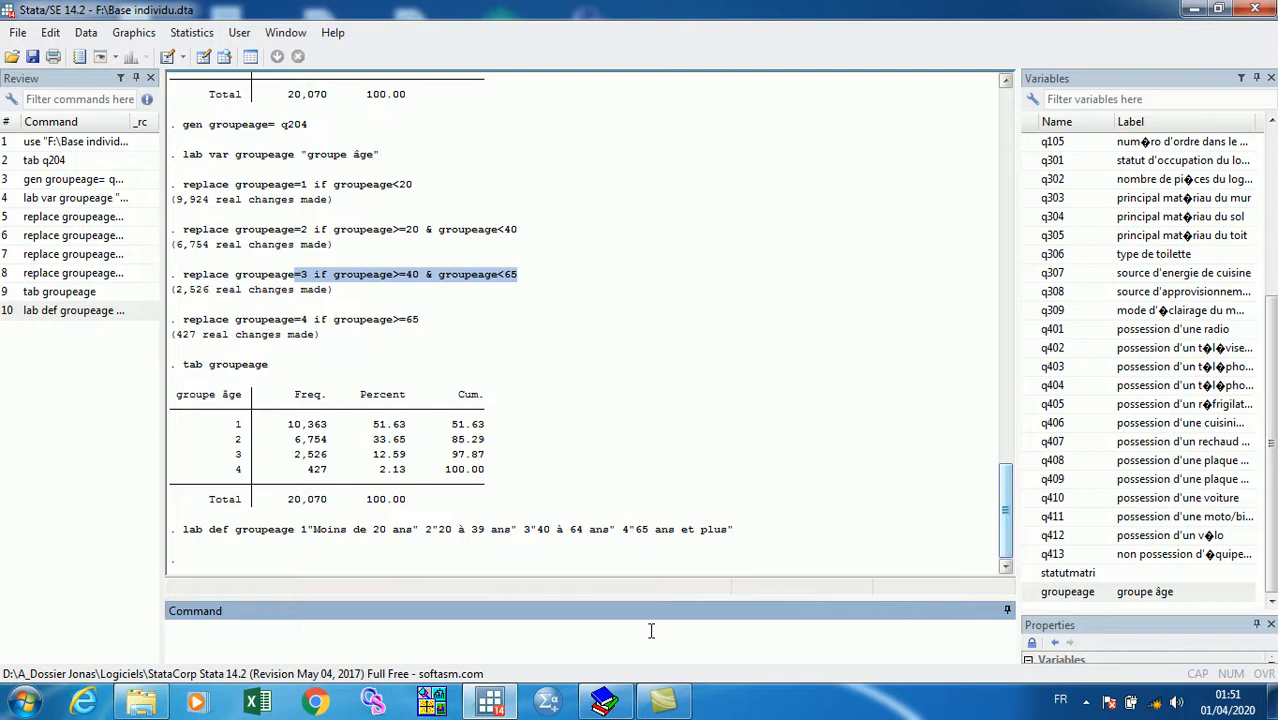
# Step: Attach the groupeage value labels to the variable by running "lab val groupeage groupeage"
pyautogui.write('ab val')
pyautogui.click(1030, 593)
pyautogui.click(1030, 595)
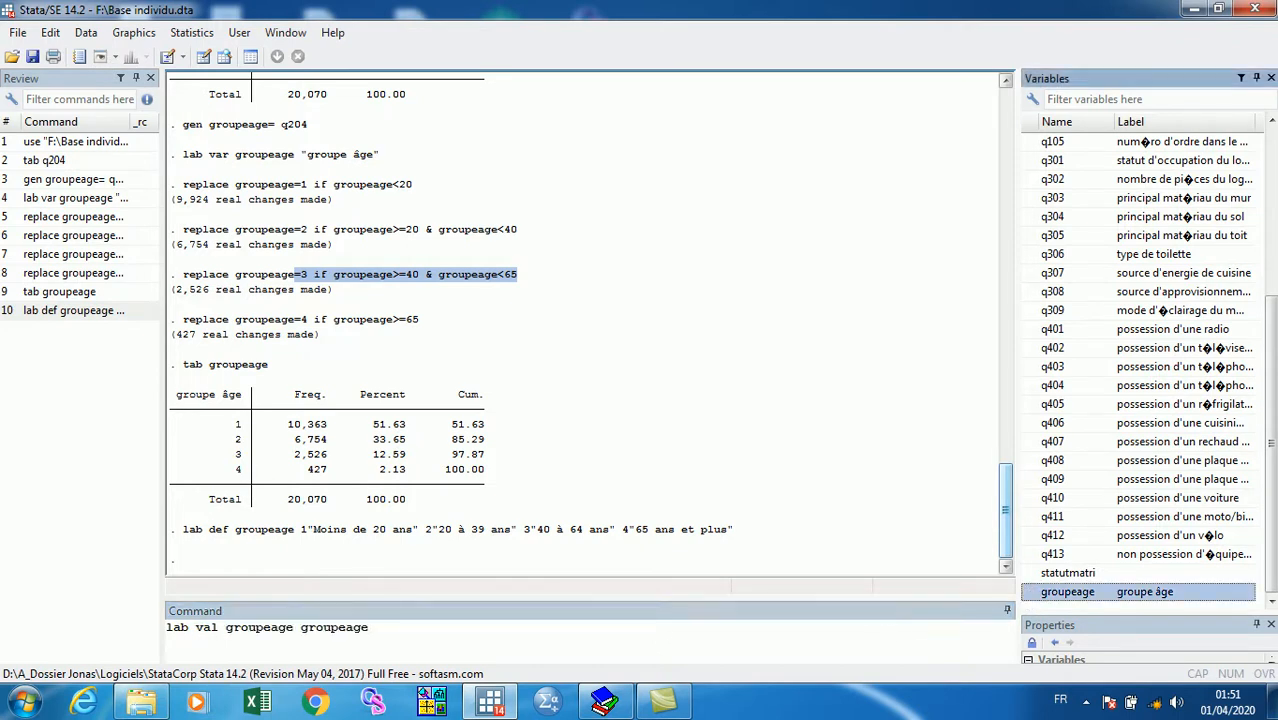
pyautogui.click(411, 631)
pyautogui.press('Return')
# Step: Tabulate groupeage again to show its frequencies with the value labels
pyautogui.write('tab')
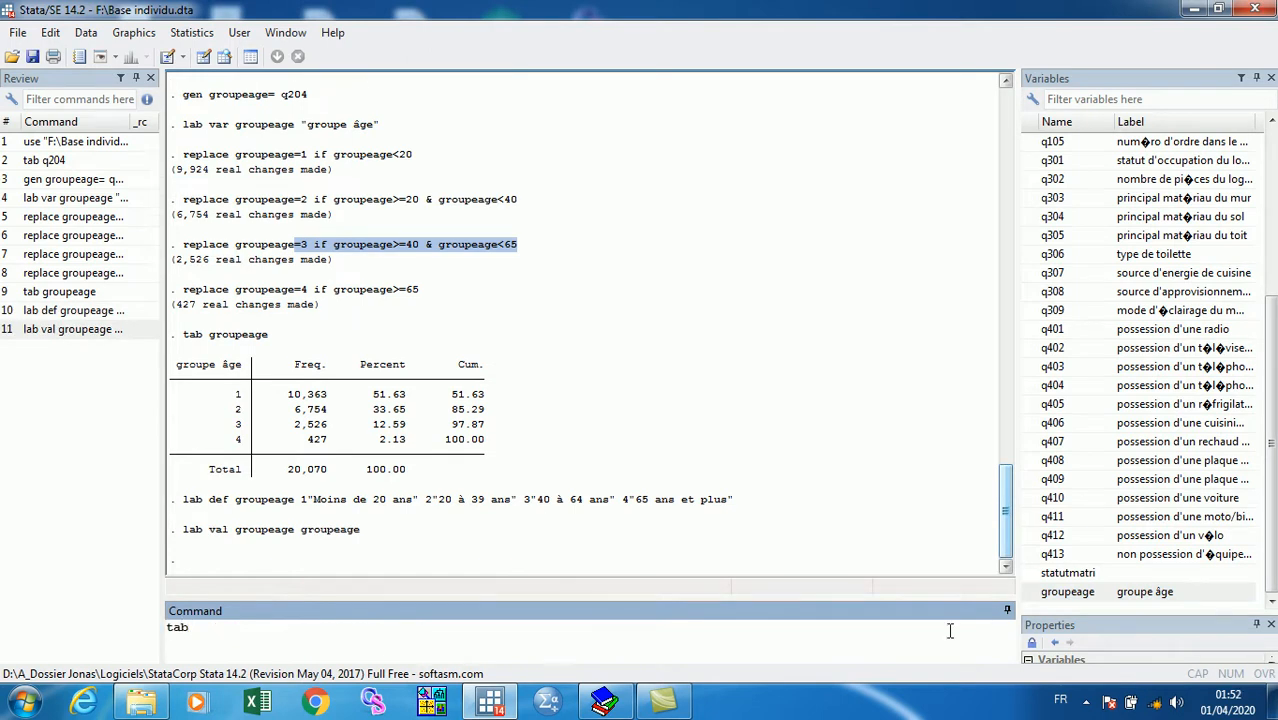
pyautogui.click(1030, 595)
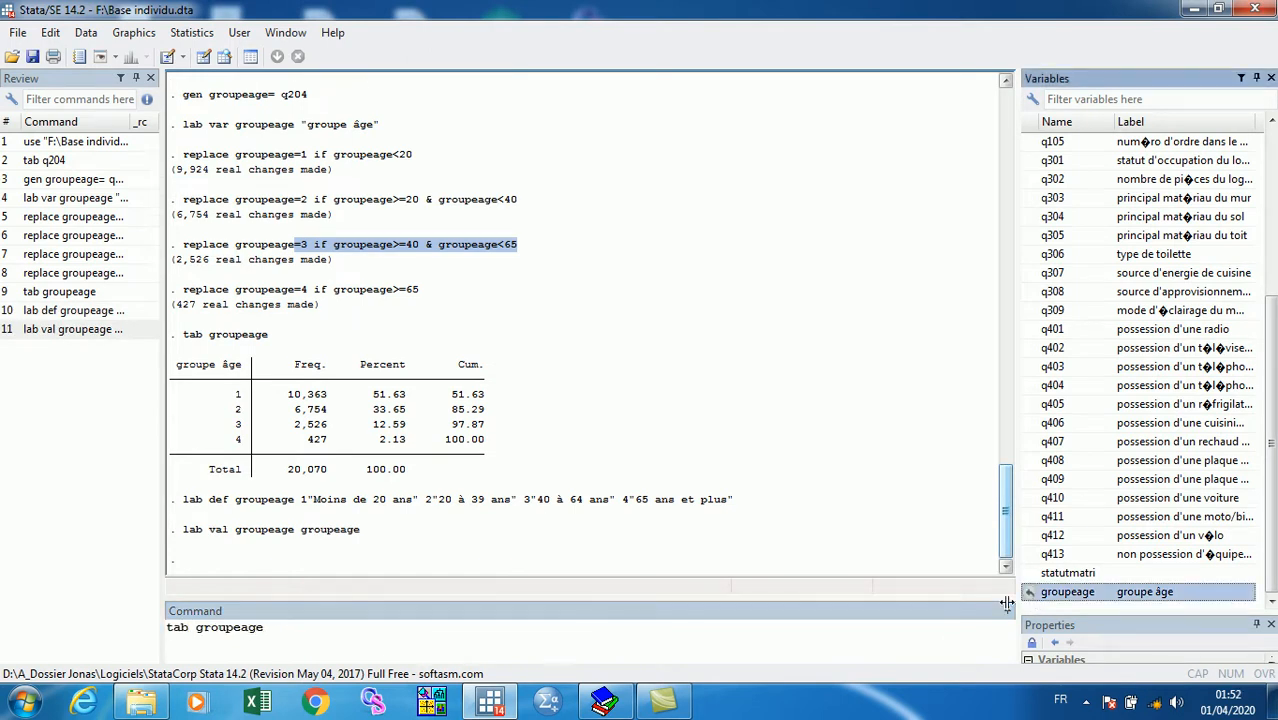
pyautogui.click(378, 650)
pyautogui.press('Return')
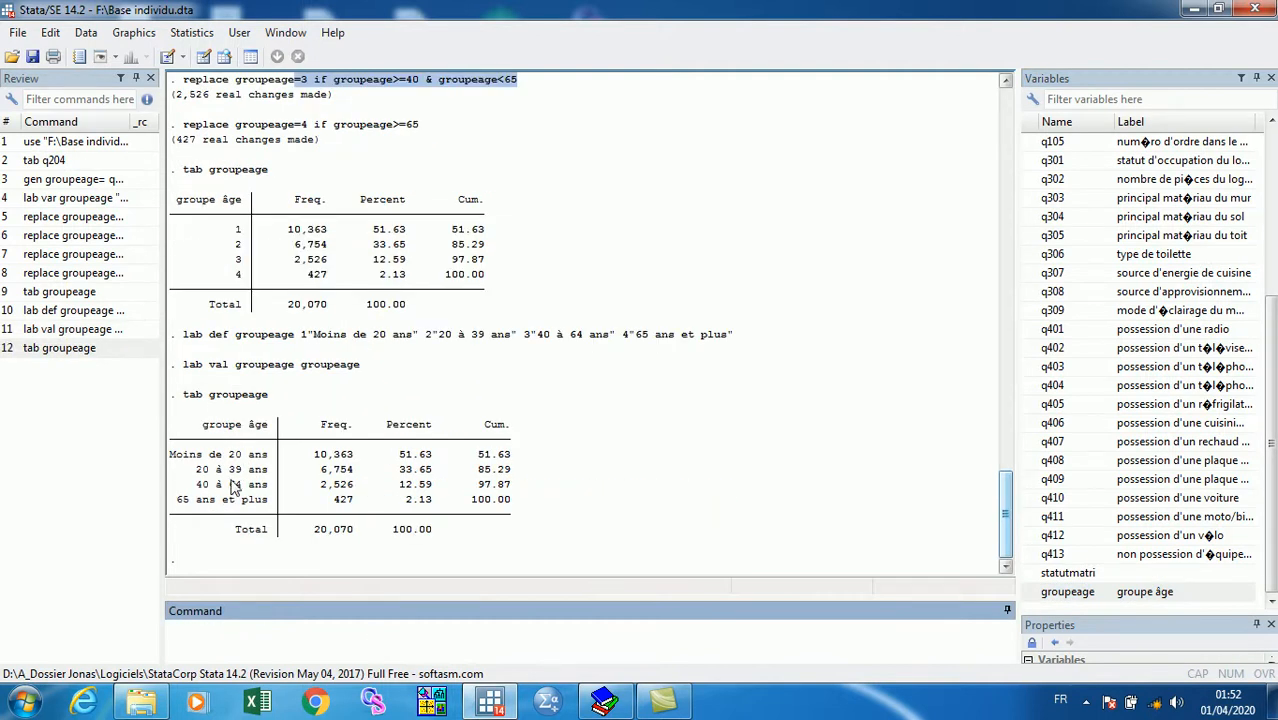
# Step: Examine the age group labels in the latest groupeage table and compare them with the numeric codes in the earlier table
pyautogui.moveTo(272, 426); pyautogui.dragTo(203, 430)
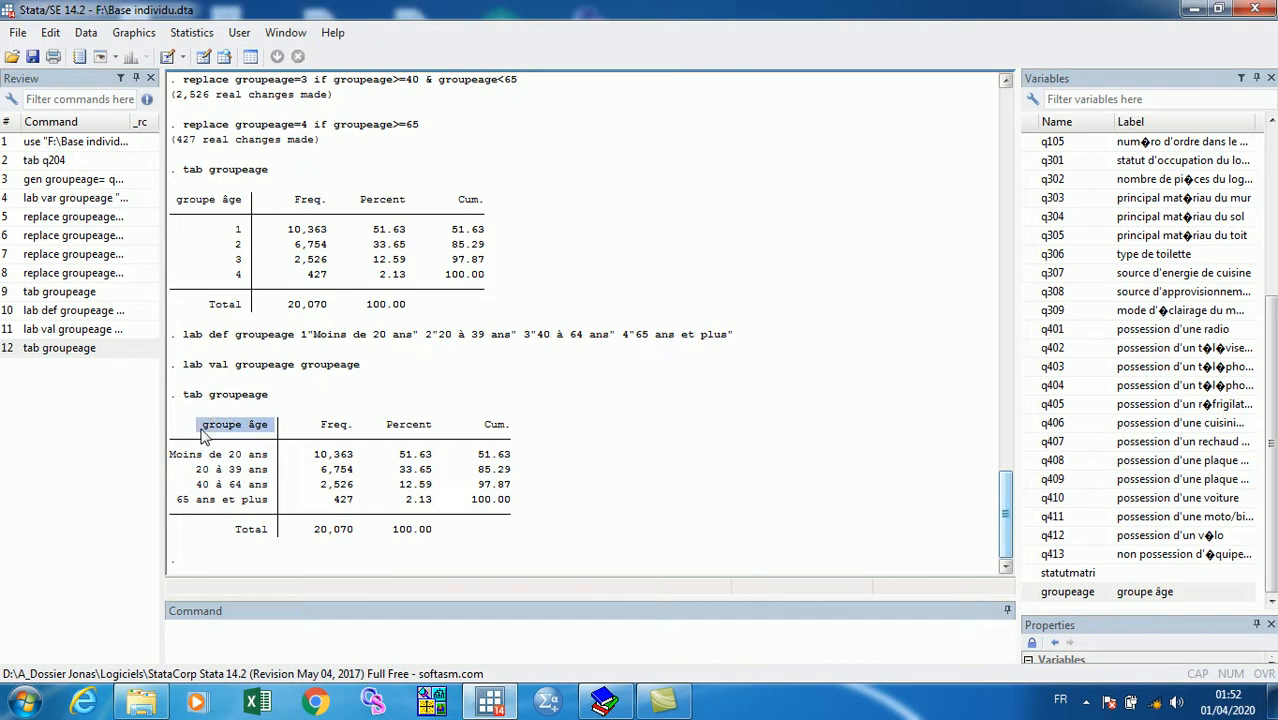
pyautogui.moveTo(268, 456); pyautogui.dragTo(175, 462)
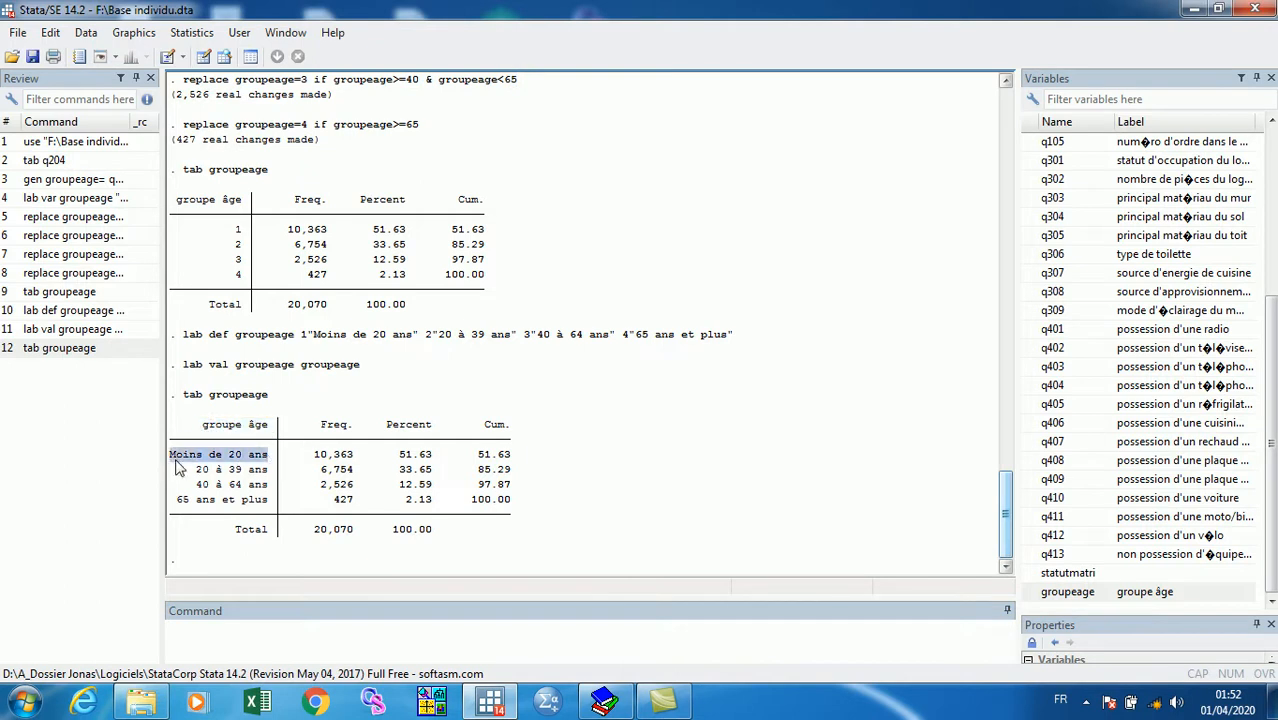
pyautogui.moveTo(272, 470); pyautogui.dragTo(200, 471)
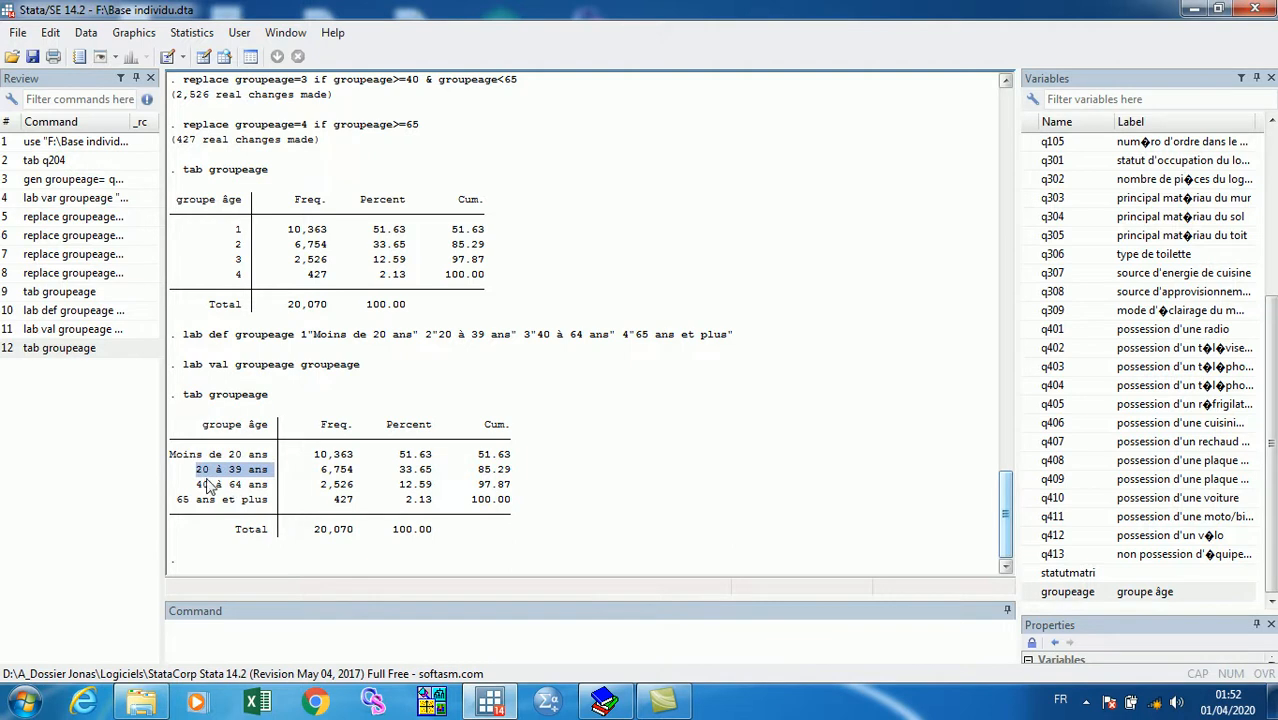
pyautogui.moveTo(272, 486); pyautogui.dragTo(177, 505)
pyautogui.click(270, 636)
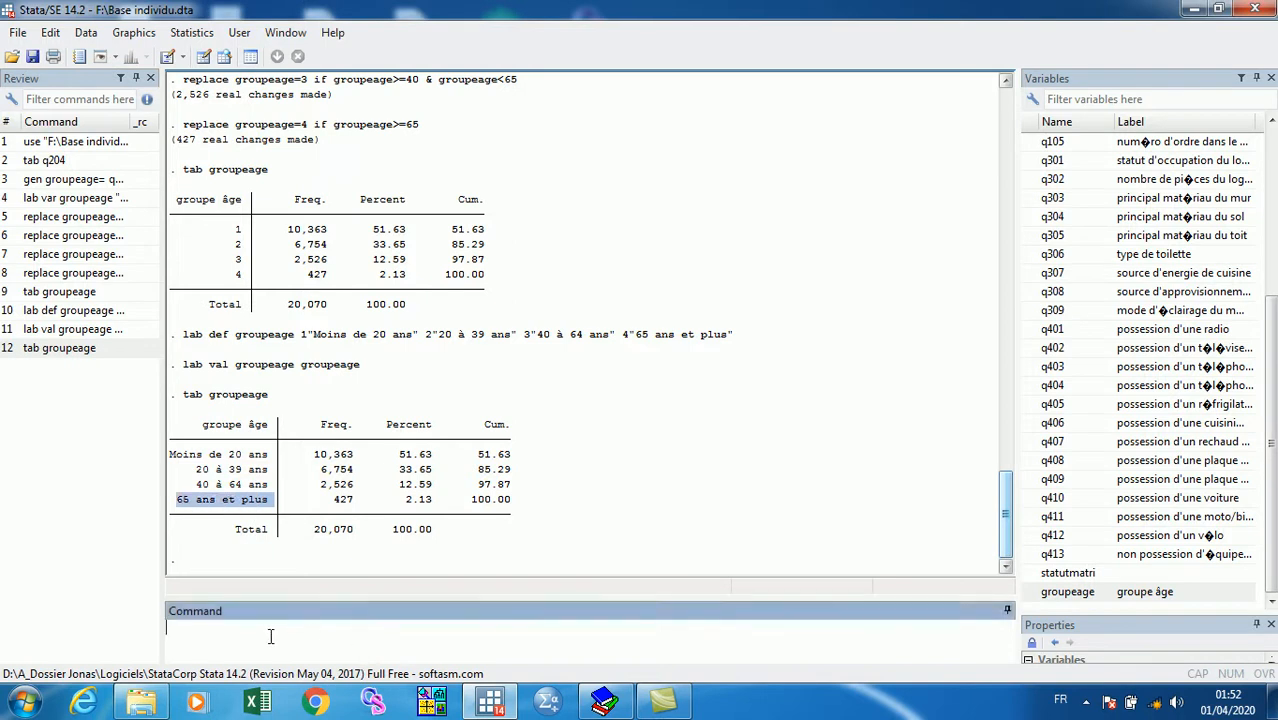
pyautogui.click(306, 502)
pyautogui.click(235, 636)
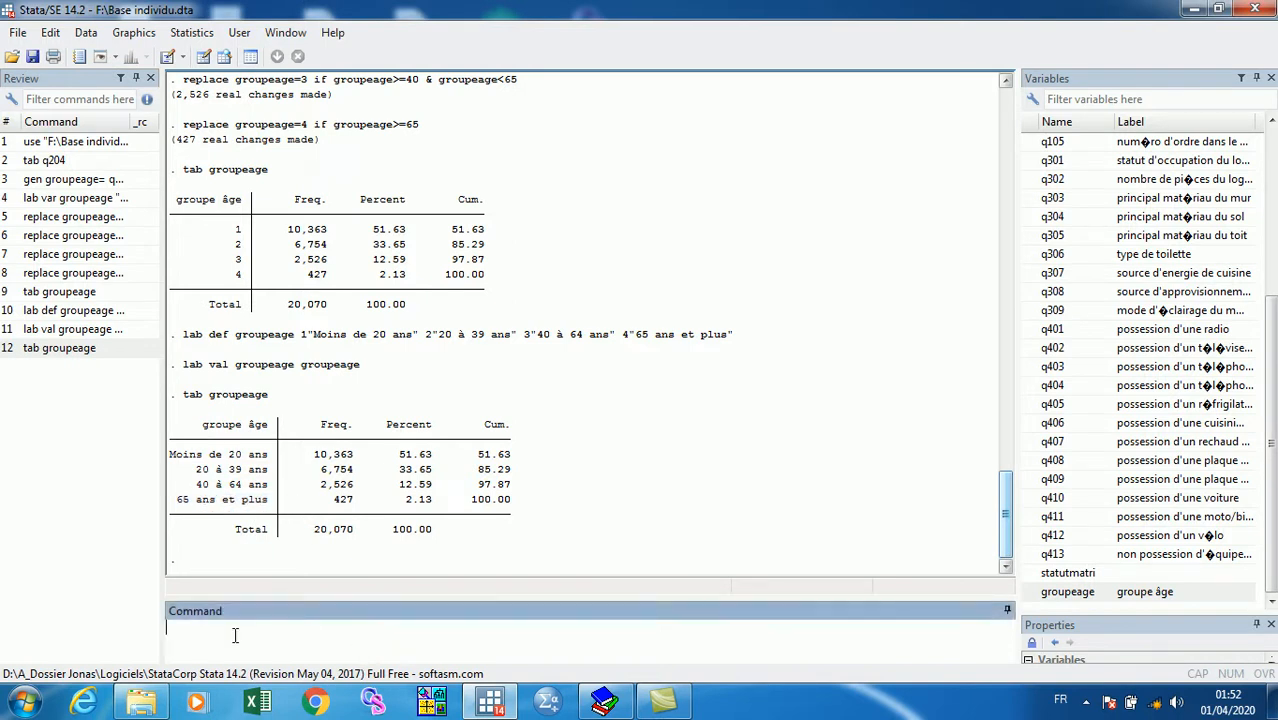
pyautogui.click(242, 236)
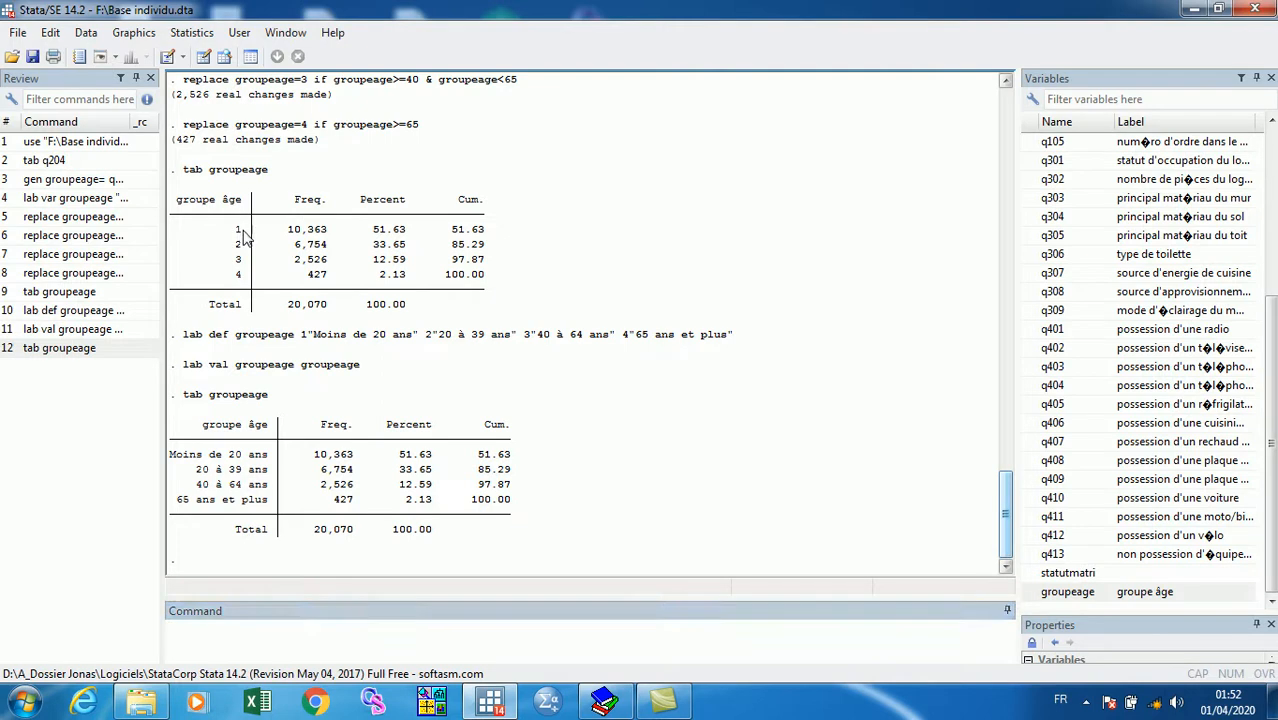
pyautogui.moveTo(272, 456); pyautogui.dragTo(177, 462)
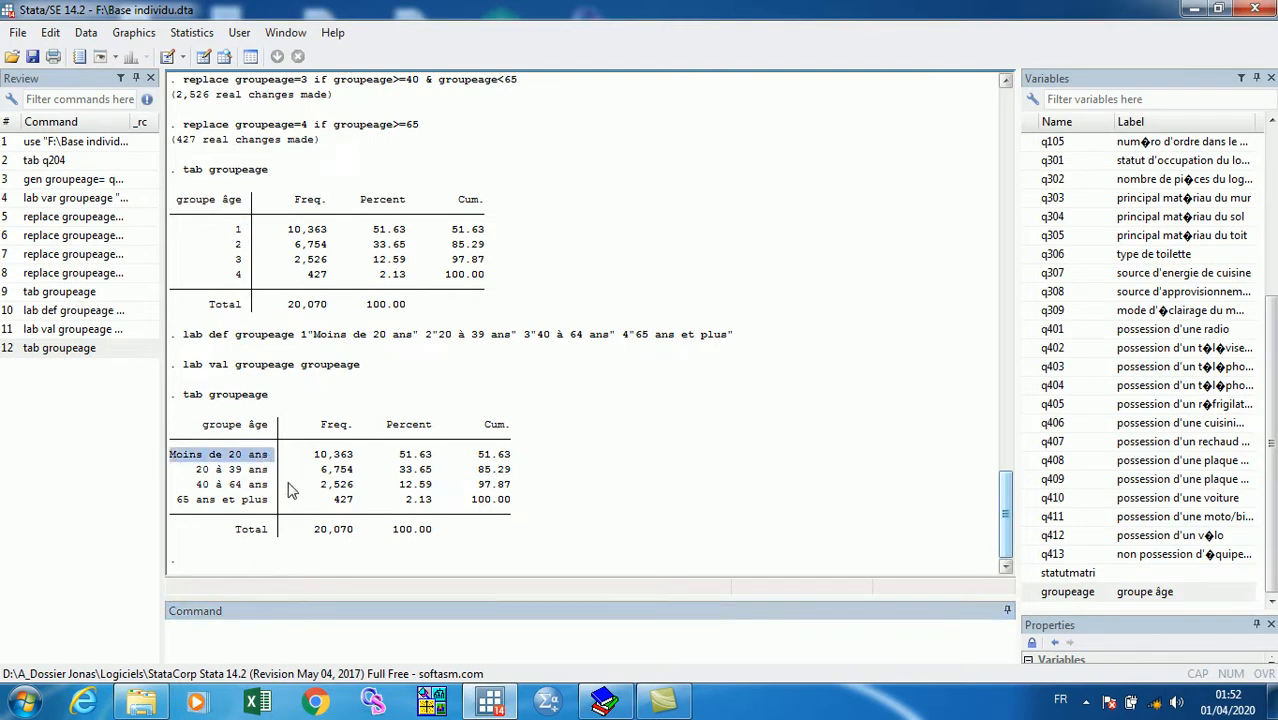
# Step: Run "codebook groupeage" to display the variable's numeric codes alongside their value labels
pyautogui.click(304, 641)
pyautogui.click(246, 627)
pyautogui.write('codebook')
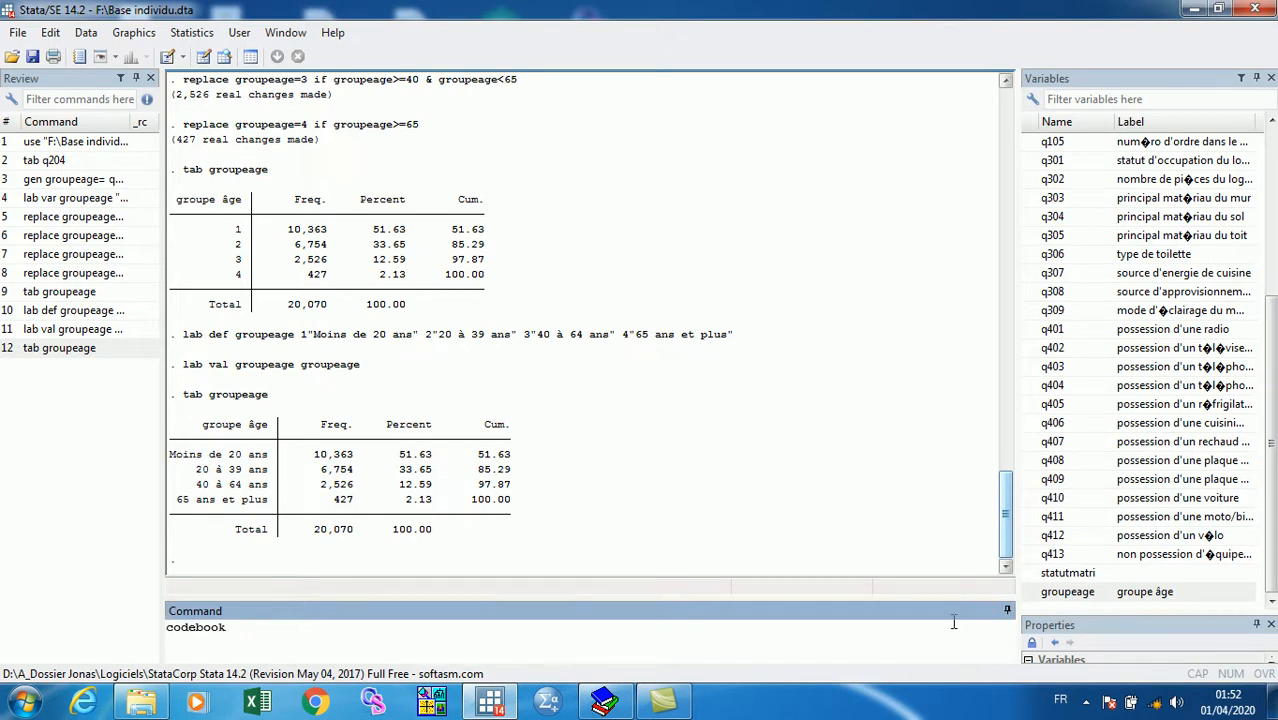
pyautogui.doubleClick(1032, 592)
pyautogui.press('Return')
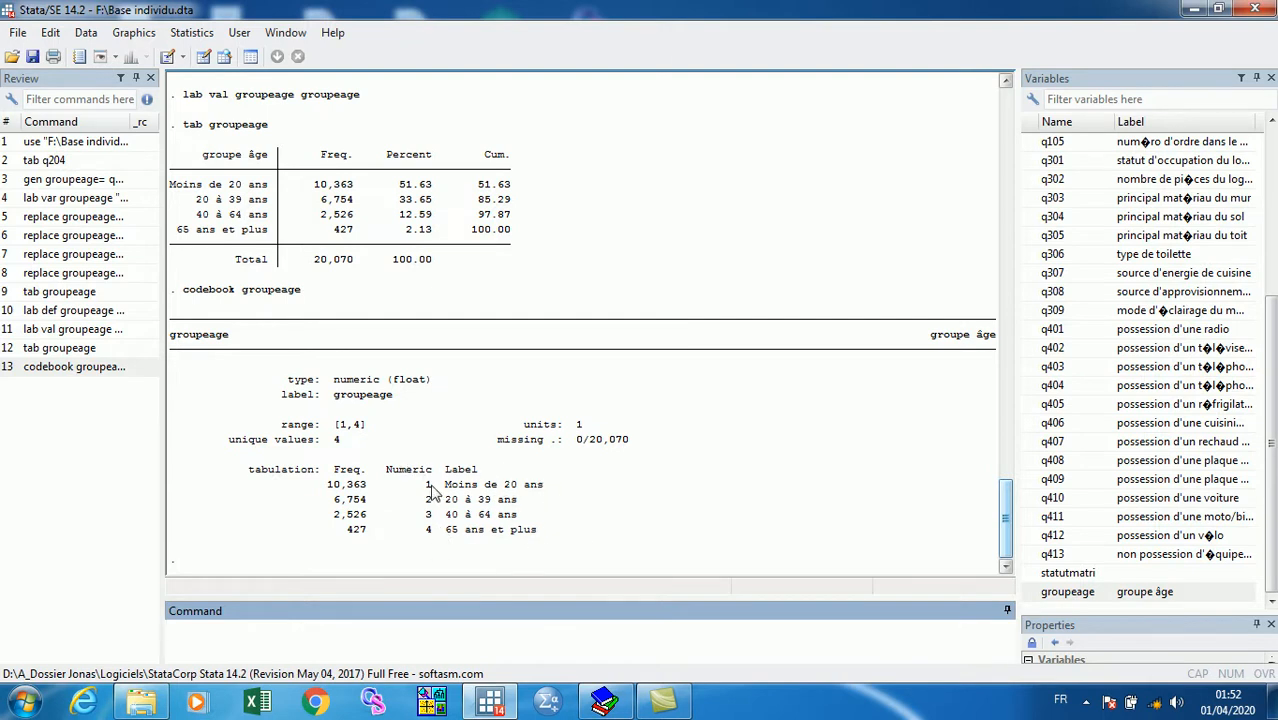
# Step: Examine the codebook output, matching each numeric code of groupeage to its label and checking the unique values line
pyautogui.moveTo(432, 487); pyautogui.dragTo(421, 487)
pyautogui.moveTo(549, 491); pyautogui.dragTo(450, 488)
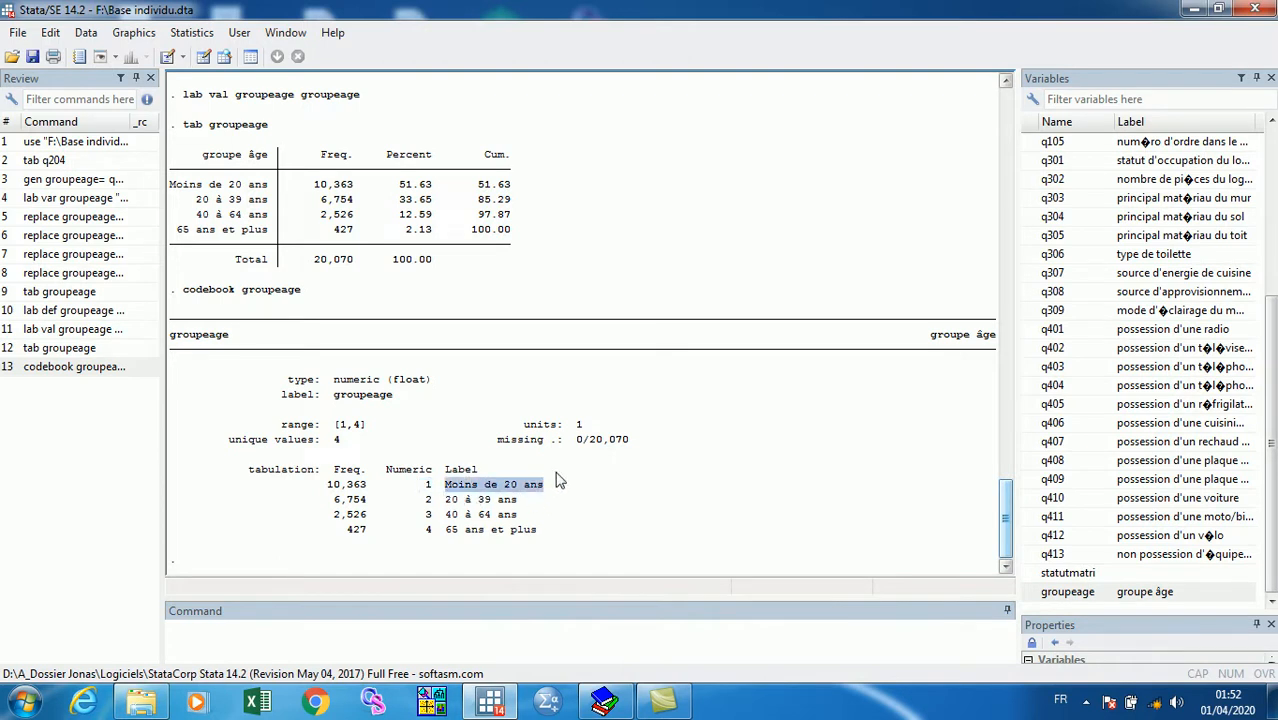
pyautogui.click(433, 508)
pyautogui.moveTo(522, 500); pyautogui.dragTo(447, 508)
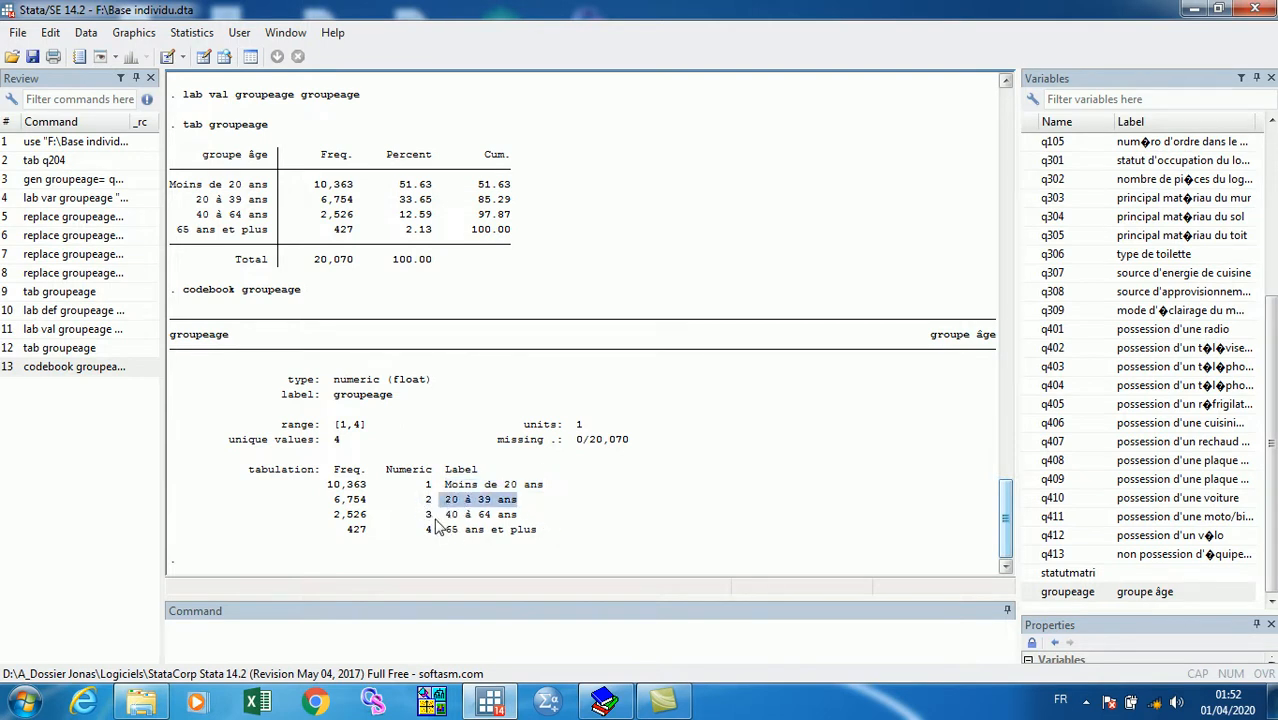
pyautogui.click(435, 524)
pyautogui.moveTo(520, 514); pyautogui.dragTo(450, 520)
pyautogui.click(435, 530)
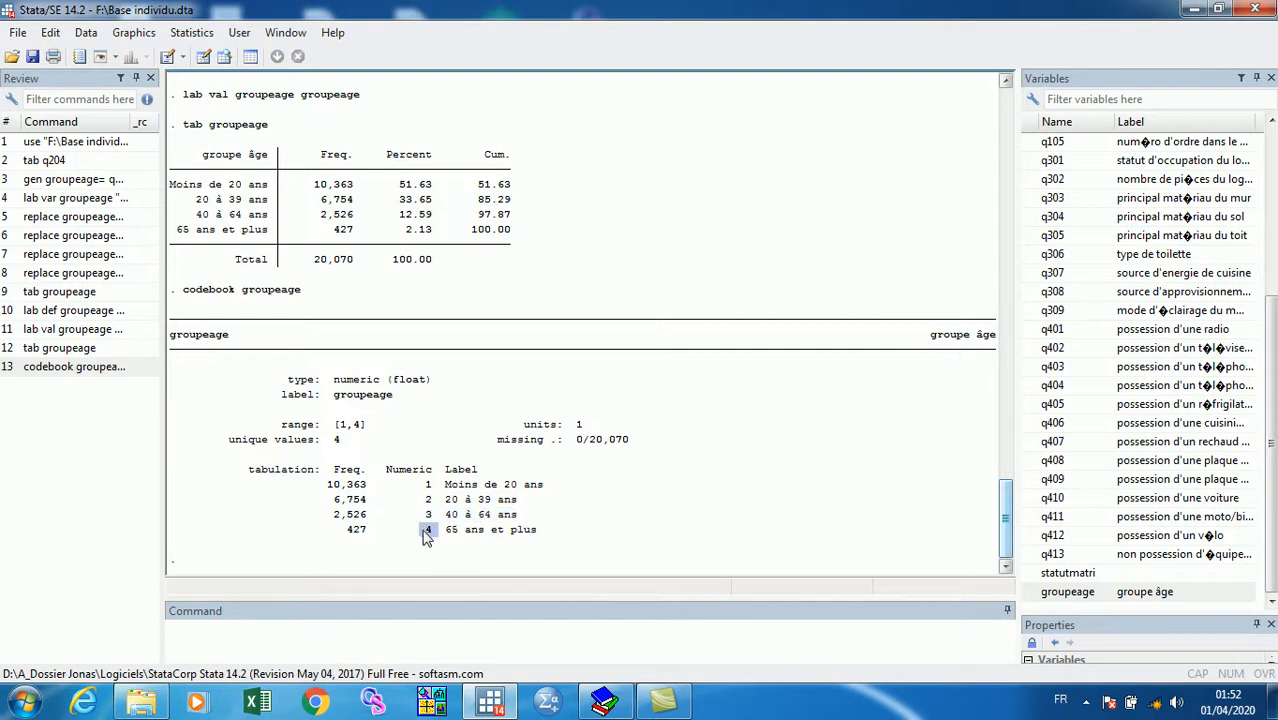
pyautogui.moveTo(540, 531); pyautogui.dragTo(465, 534)
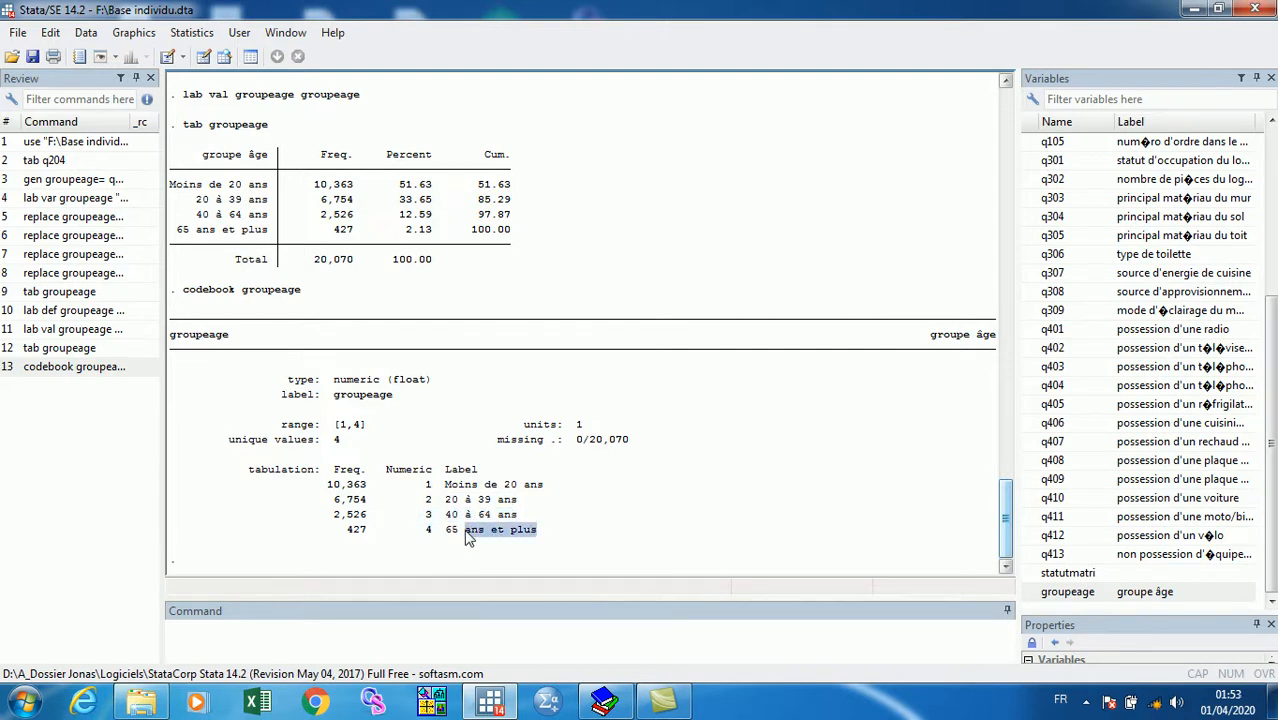
pyautogui.moveTo(352, 441); pyautogui.dragTo(232, 446)
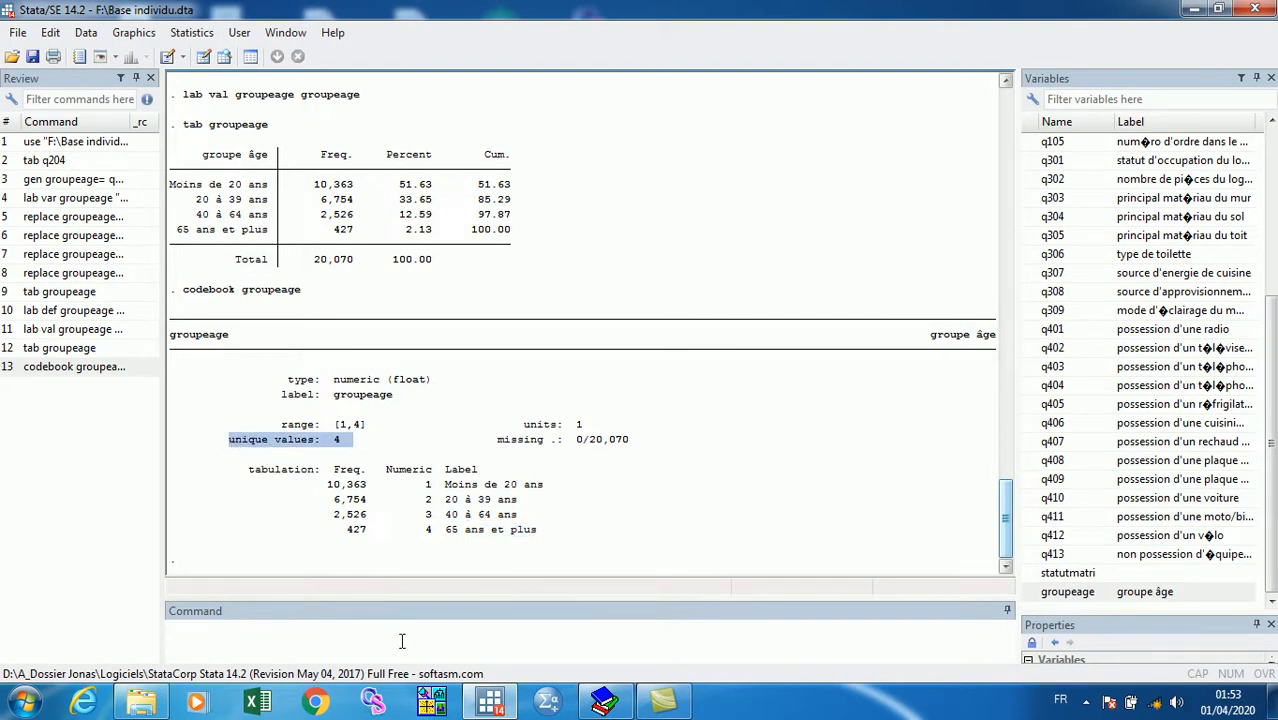
pyautogui.click(326, 640)
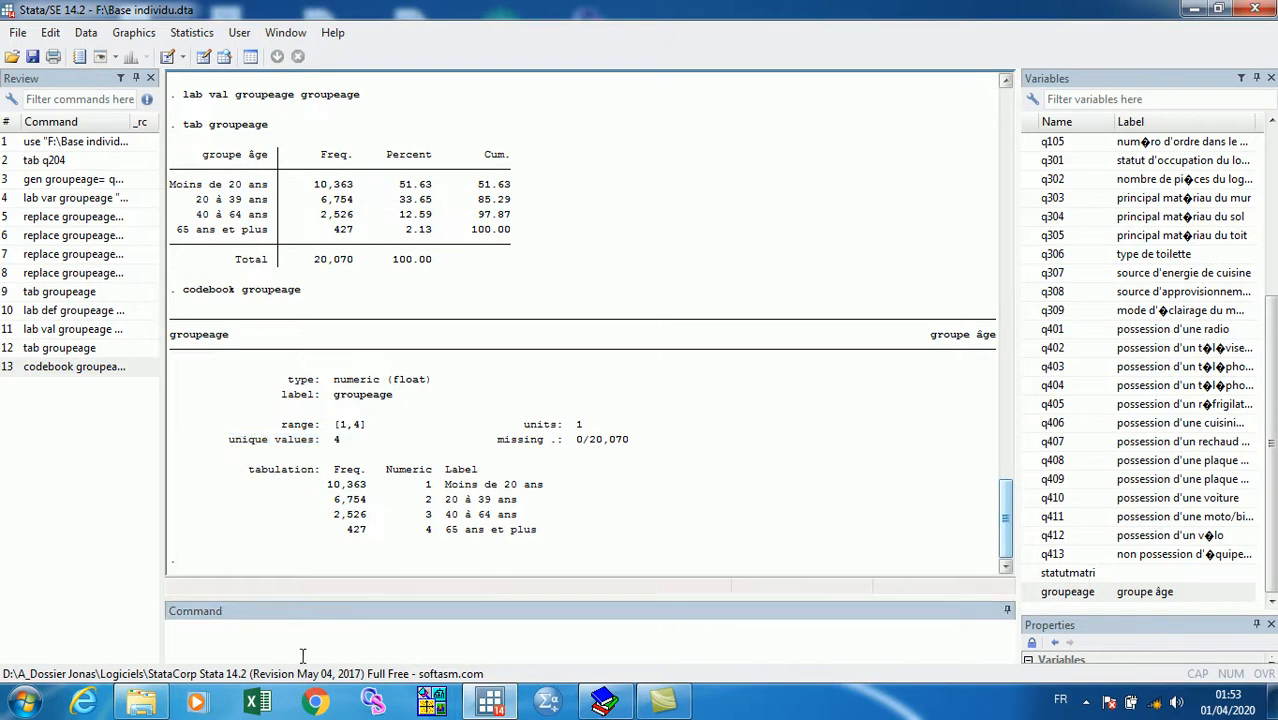